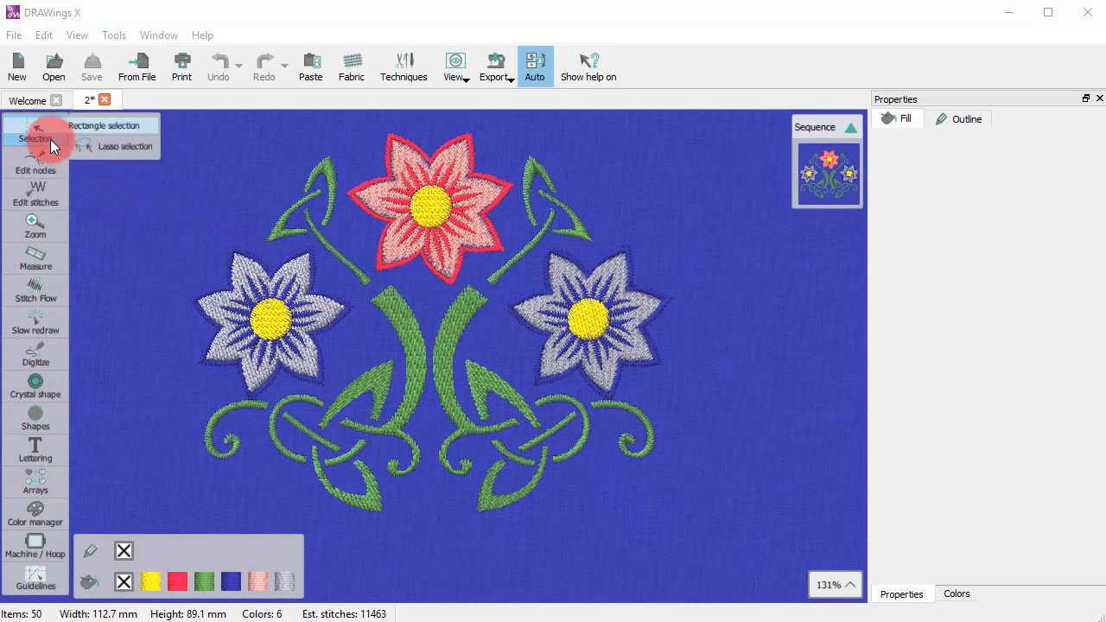
With rectangle selection active, select the yellow centers of the top, right and left flowers one at a time
{"action": "mouse_move", "coordinate": [35, 140]}
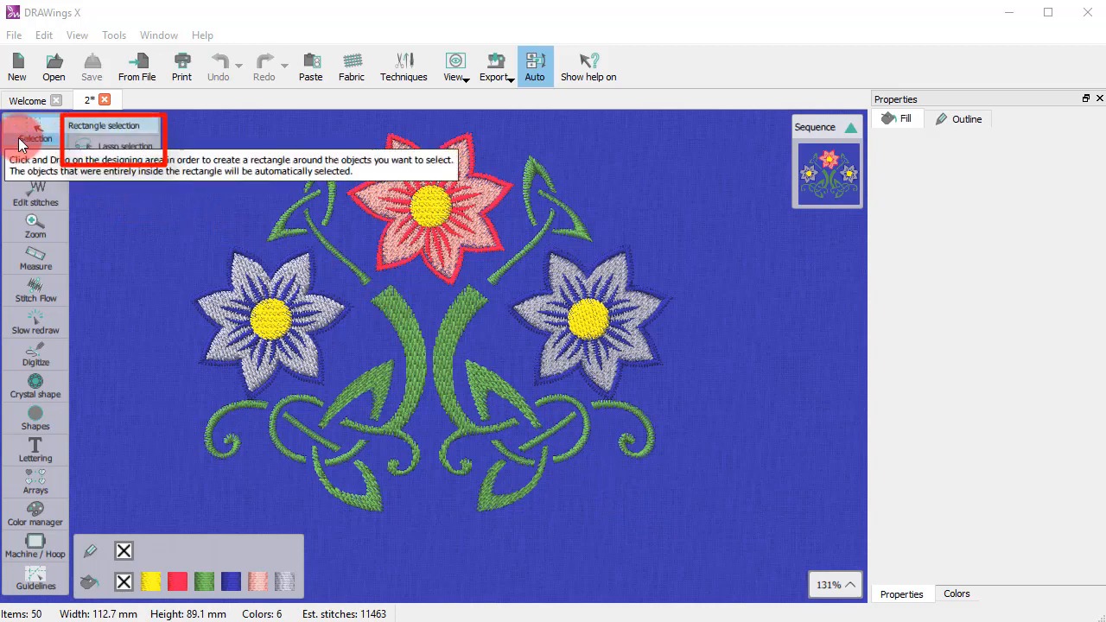
{"action": "left_click", "coordinate": [121, 131]}
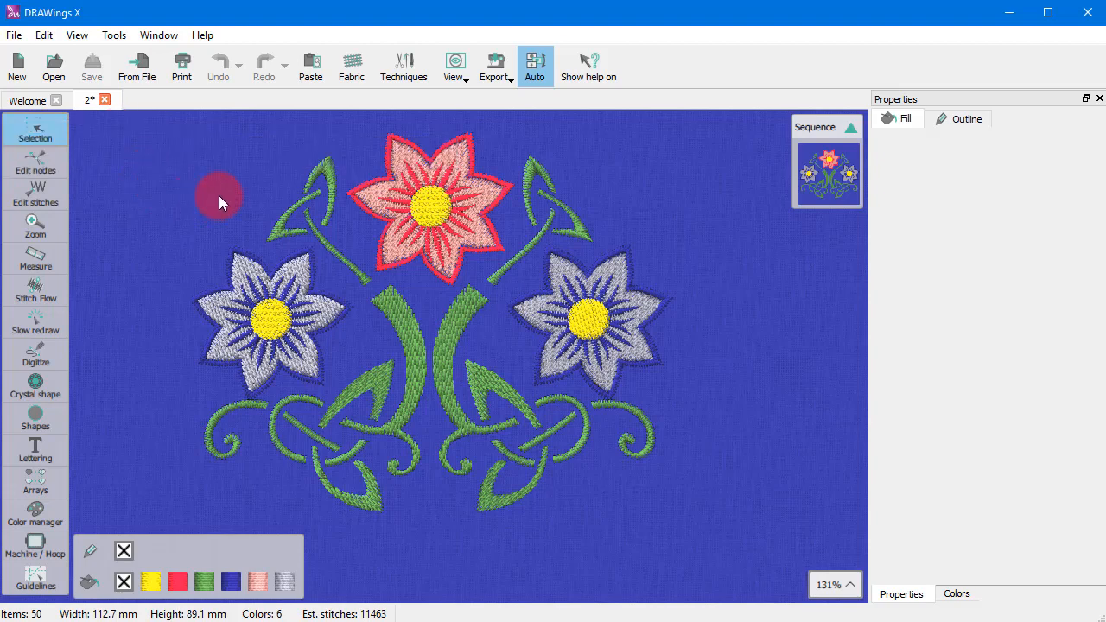
{"action": "left_click", "coordinate": [437, 206]}
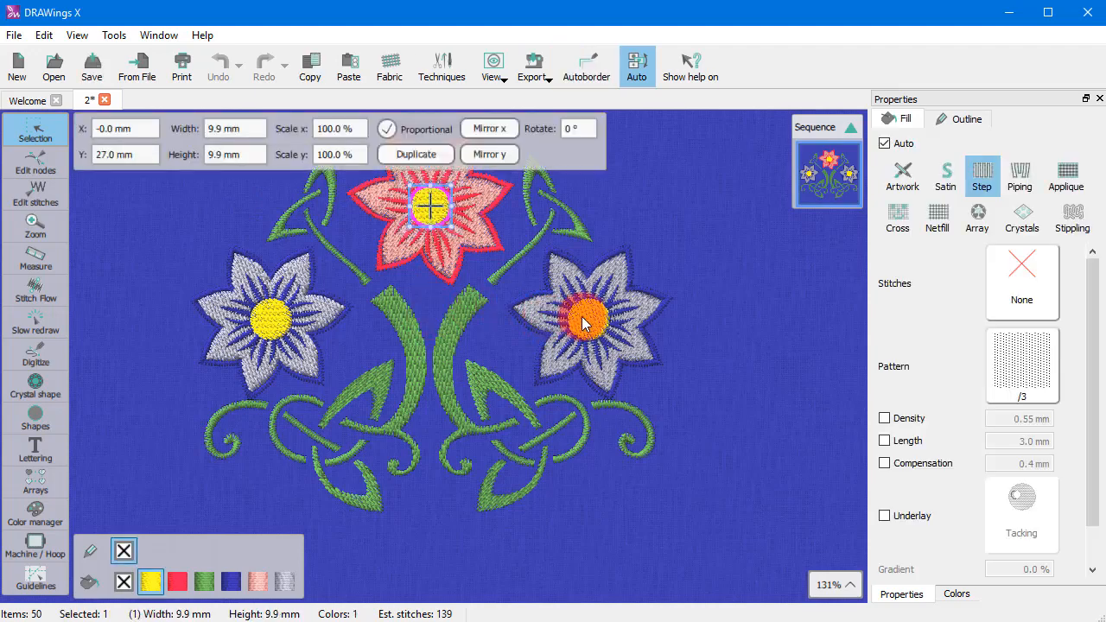
{"action": "left_click", "coordinate": [597, 317]}
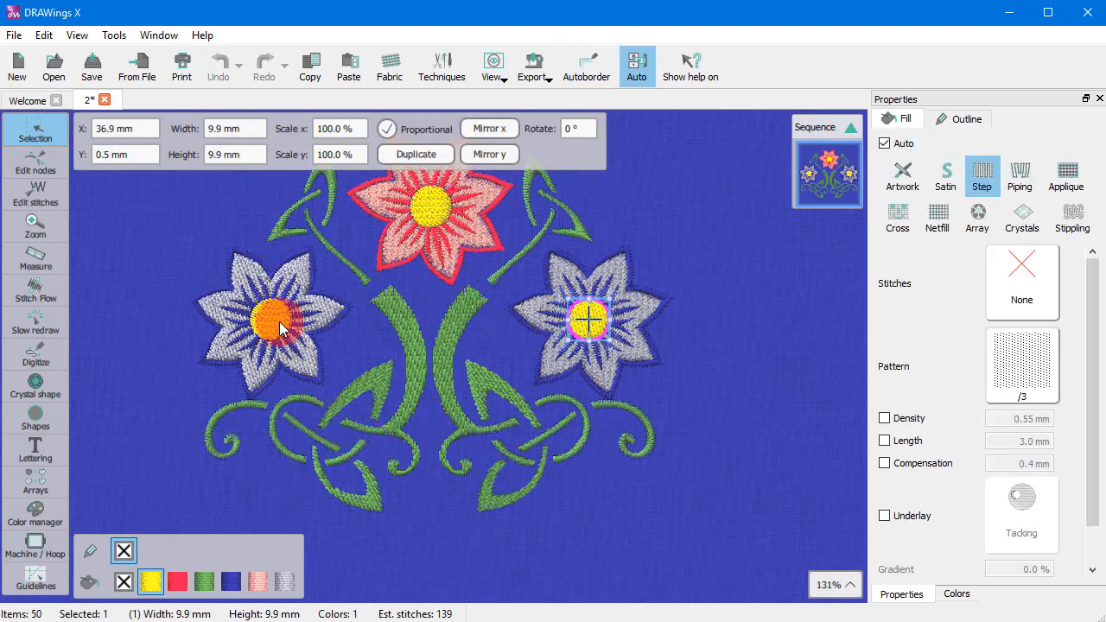
{"action": "left_click_drag", "start_coordinate": [279, 322], "coordinate": [276, 321]}
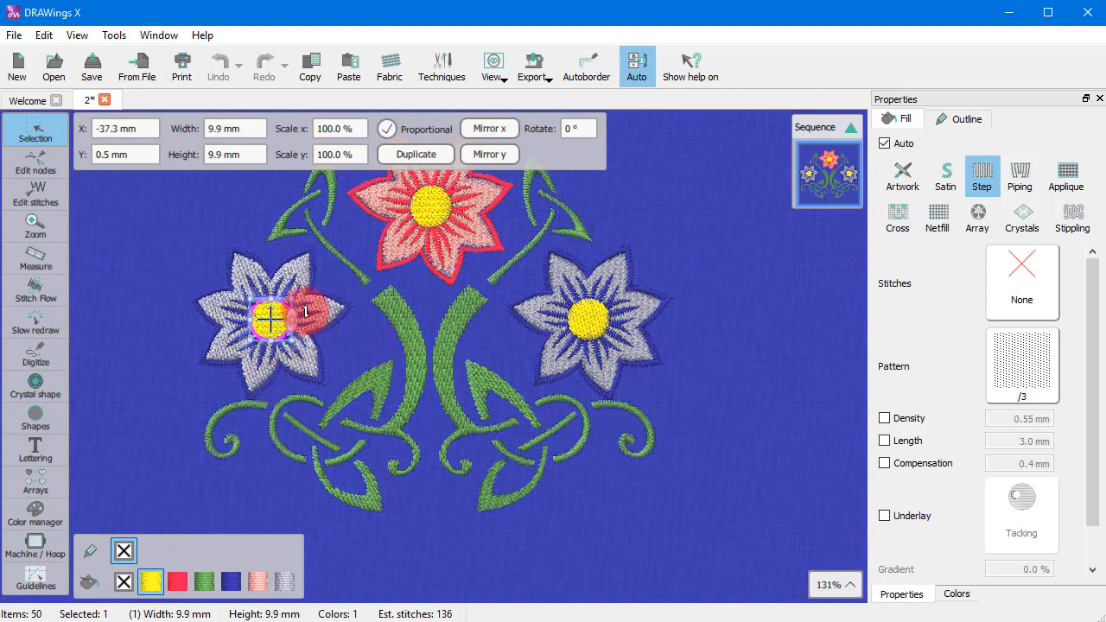
{"action": "mouse_move", "coordinate": [306, 311]}
{"action": "left_mouse_down"}
{"action": "mouse_move", "coordinate": [330, 289]}
{"action": "mouse_move", "coordinate": [297, 317]}
{"action": "mouse_move", "coordinate": [308, 301]}
{"action": "mouse_move", "coordinate": [308, 327]}
{"action": "left_mouse_up"}
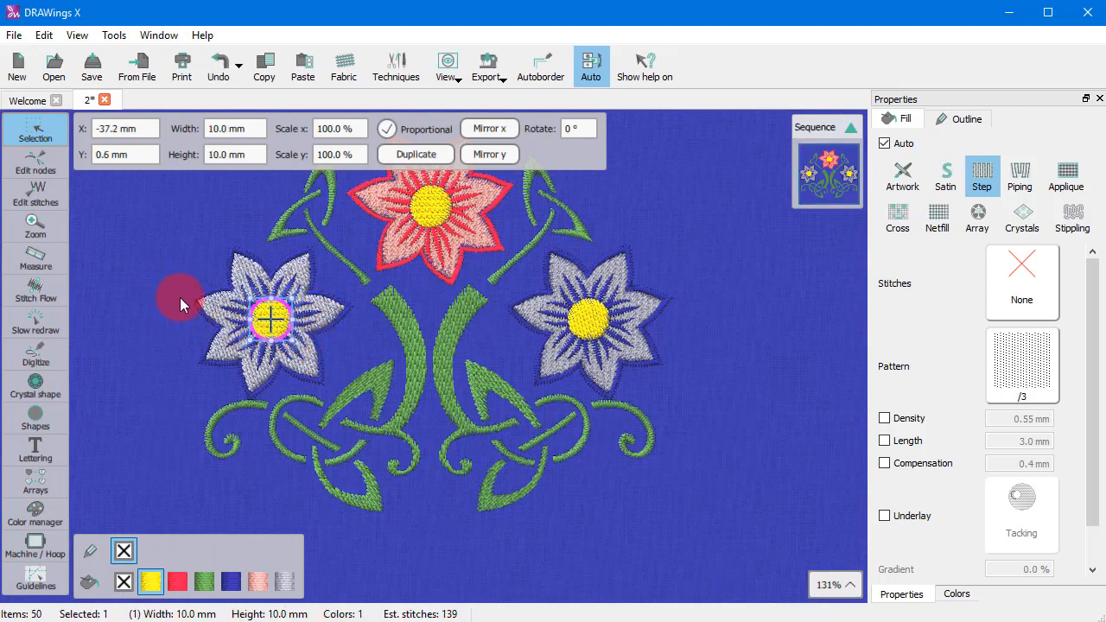
Select the left flower with a rectangle around it, clear the selection, and reselect it with a smaller rectangle that also picks partly covered objects
{"action": "left_click_drag", "start_coordinate": [181, 238], "coordinate": [328, 363]}
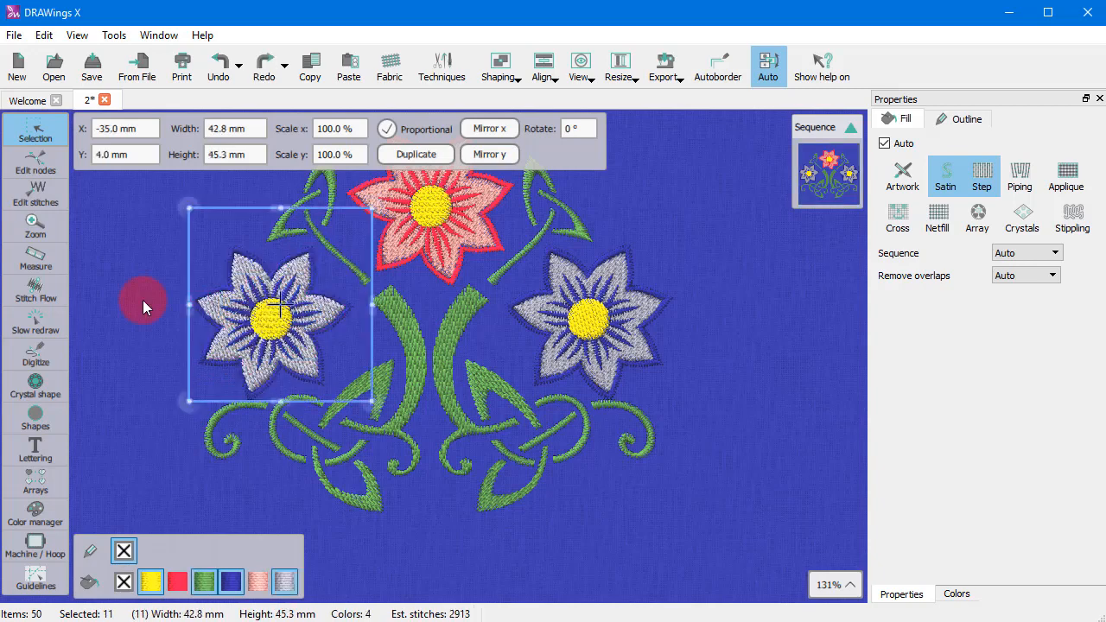
{"action": "left_click", "coordinate": [143, 300]}
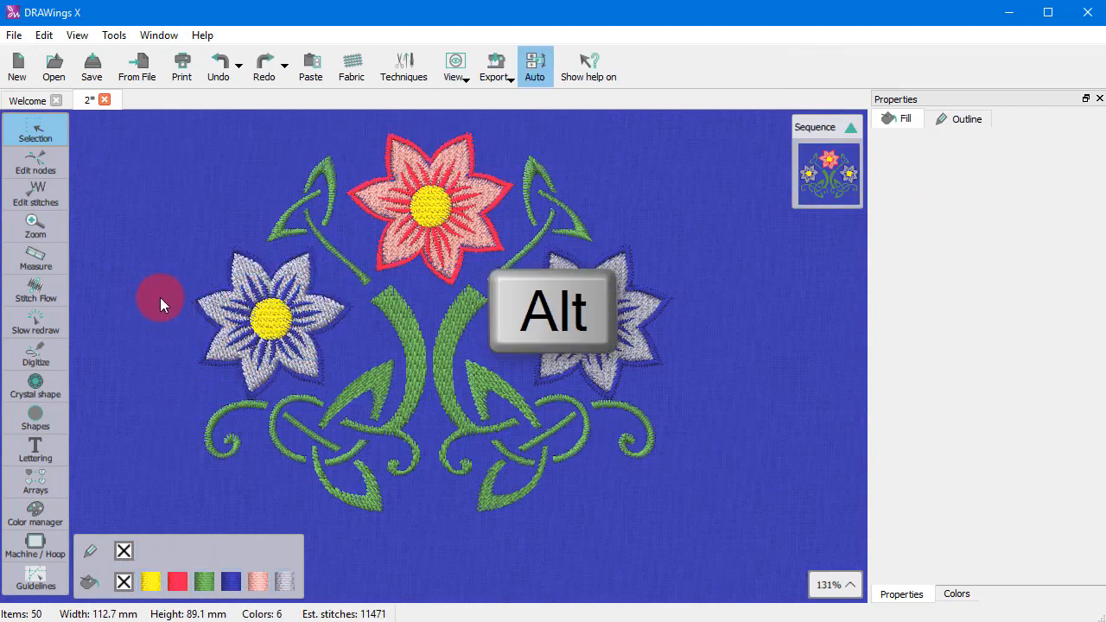
{"action": "left_click_drag", "start_coordinate": [164, 238], "coordinate": [311, 350]}
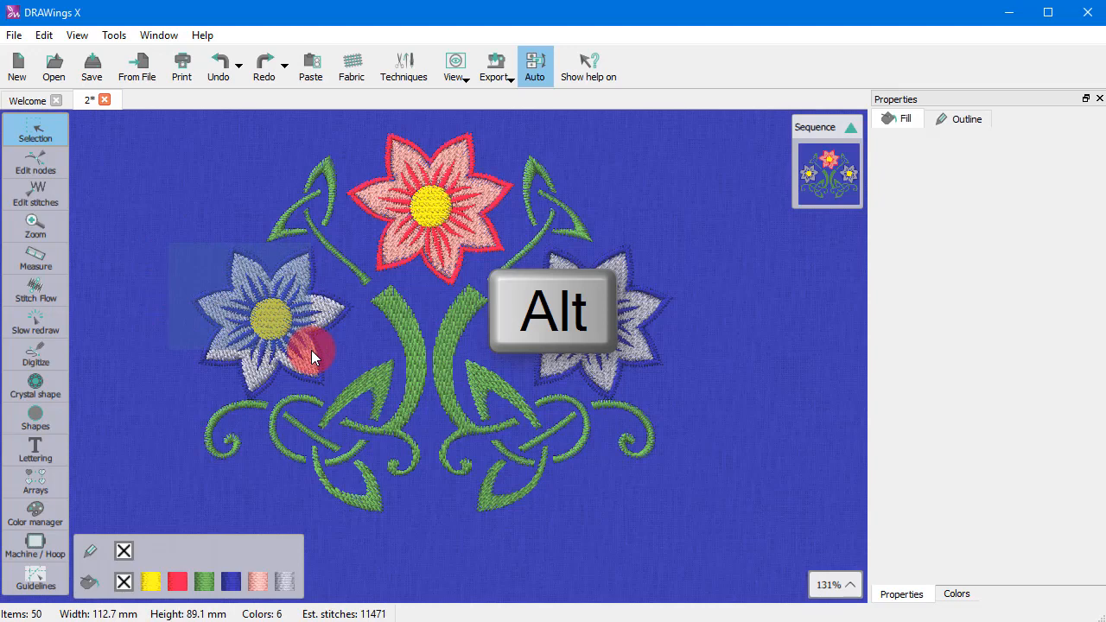
Move the selected left flower about 21 mm outward, undo the move, and repeat it before clearing the selection
{"action": "left_click_drag", "start_coordinate": [311, 350], "coordinate": [199, 332]}
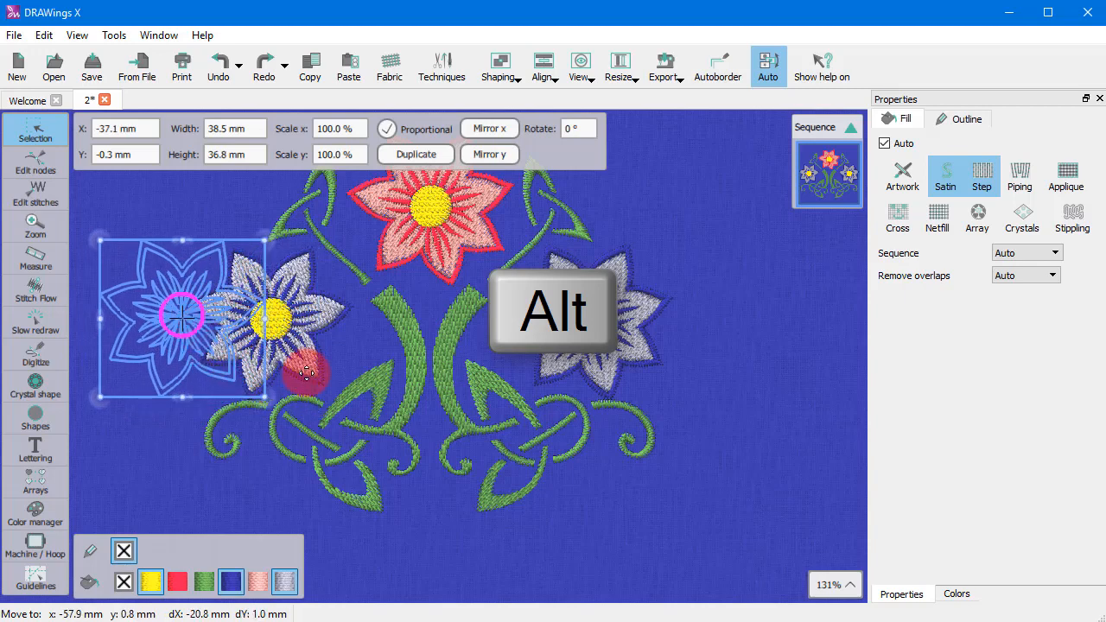
{"action": "left_click", "coordinate": [289, 354]}
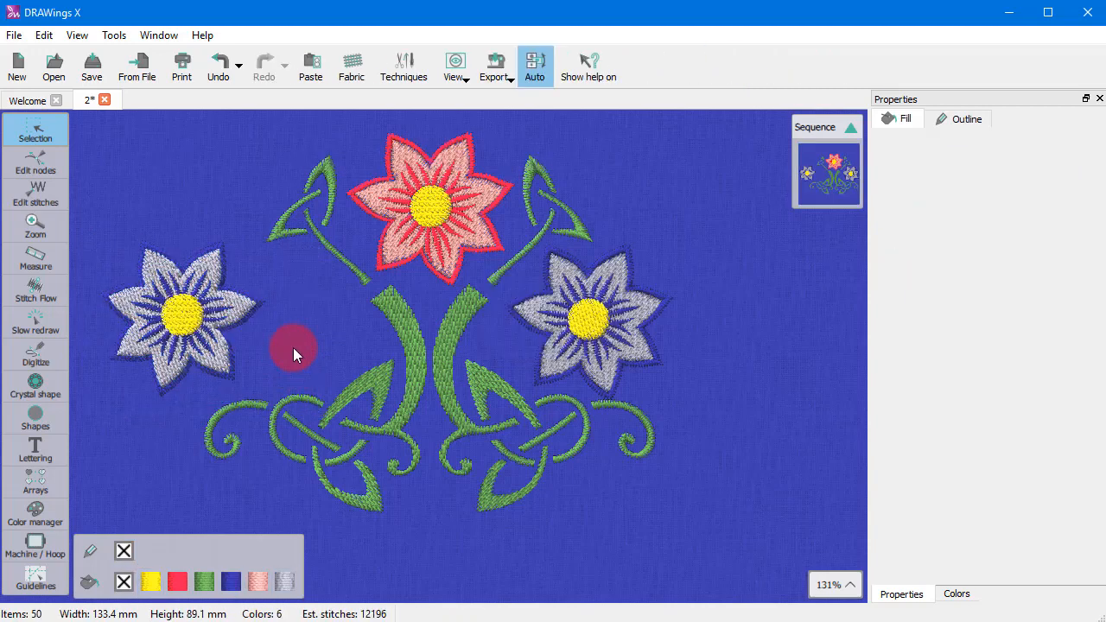
{"action": "key", "text": "ctrl+z"}
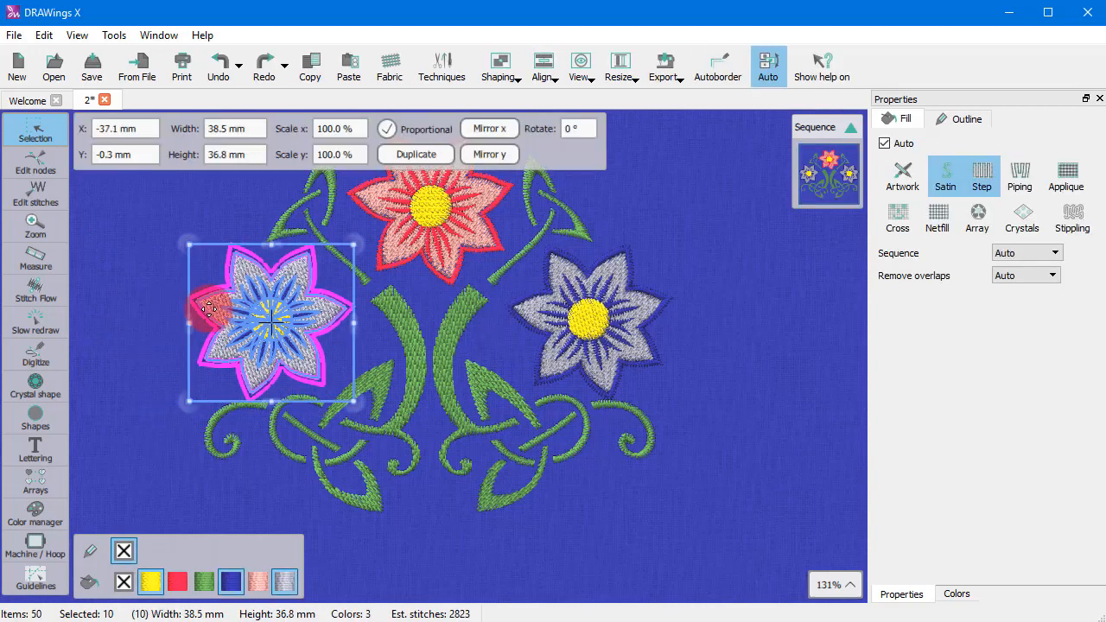
{"action": "left_click_drag", "start_coordinate": [267, 348], "coordinate": [178, 347]}
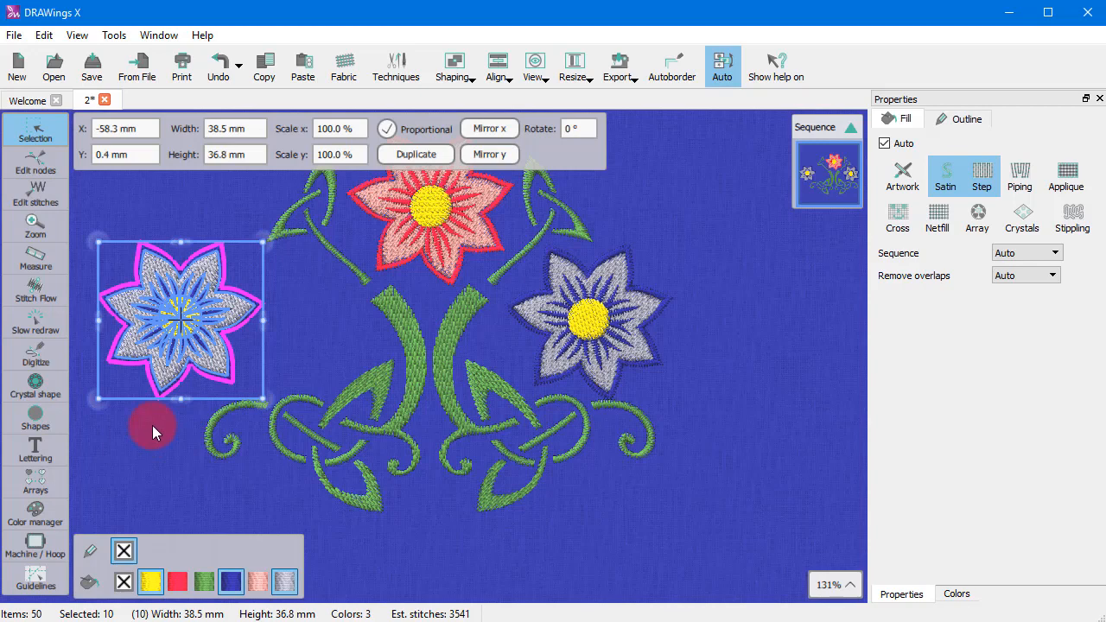
{"action": "key", "text": "ctrl"}
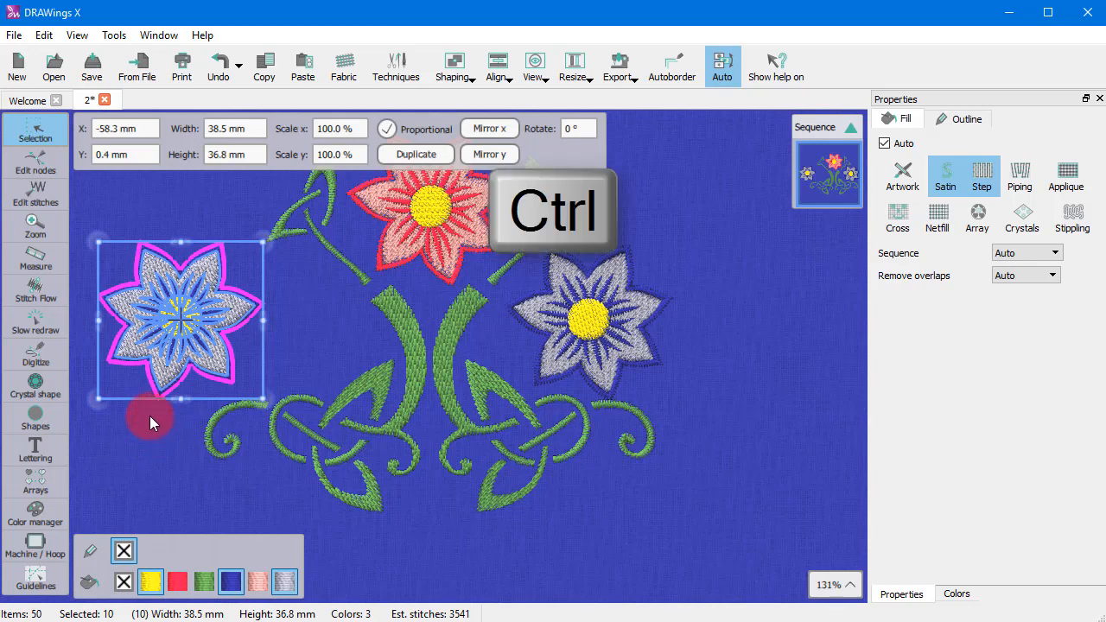
{"action": "left_click", "coordinate": [284, 306]}
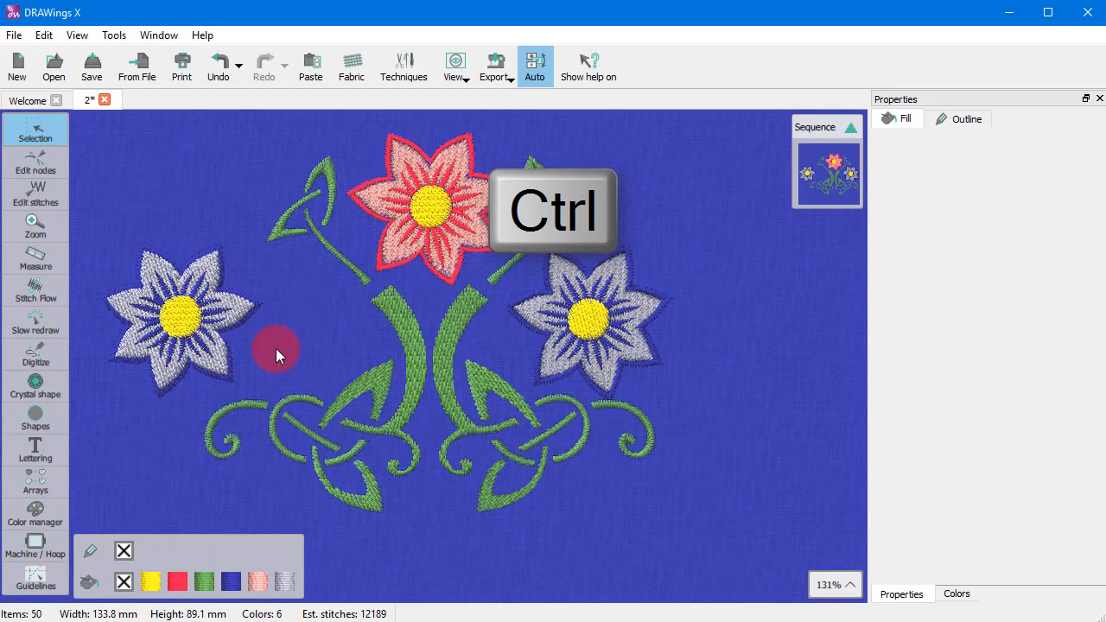
Select the left flower's petal fill, add the top flower's outline and the right flower's petals, and remove the right petals from the selection
{"action": "left_click", "coordinate": [257, 305]}
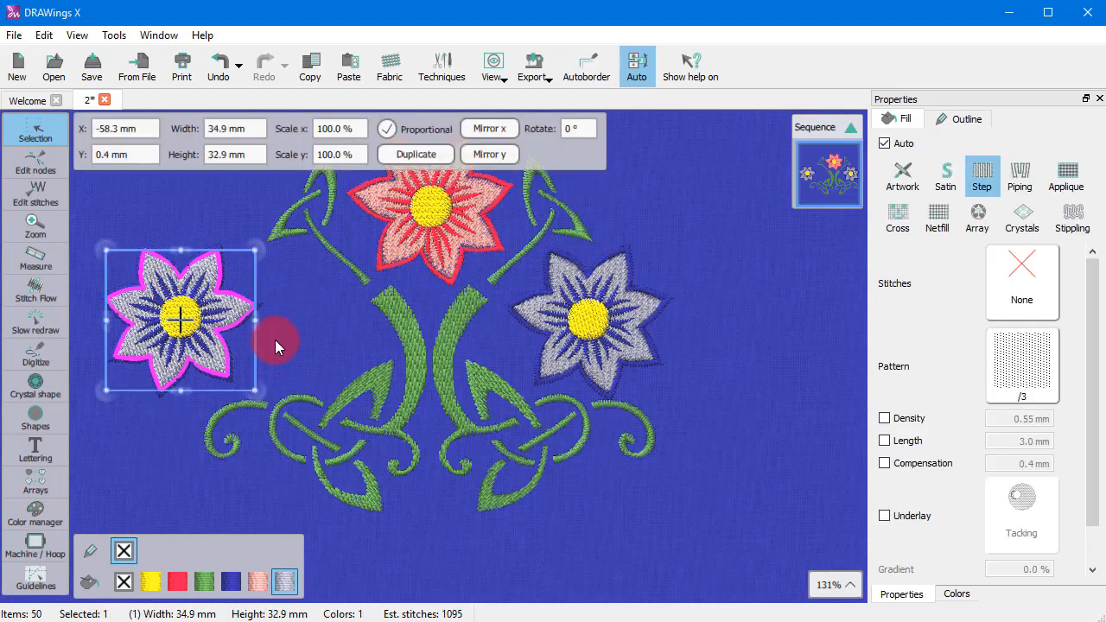
{"action": "left_click", "coordinate": [501, 254], "text": "ctrl"}
{"action": "left_click", "coordinate": [655, 358], "text": "ctrl"}
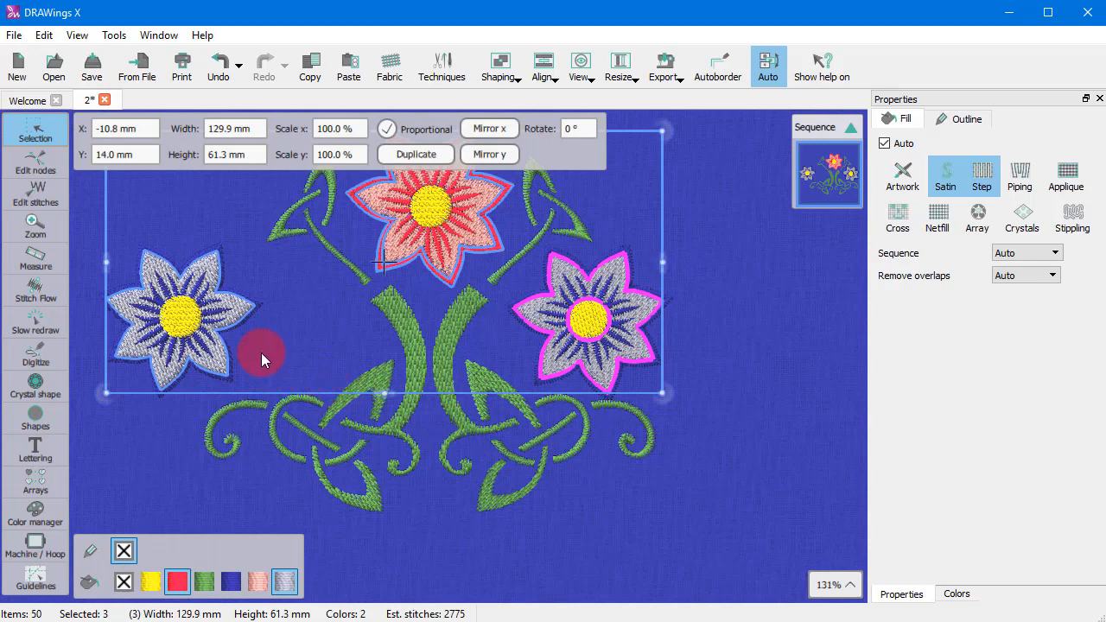
{"action": "left_click", "coordinate": [653, 359], "text": "ctrl"}
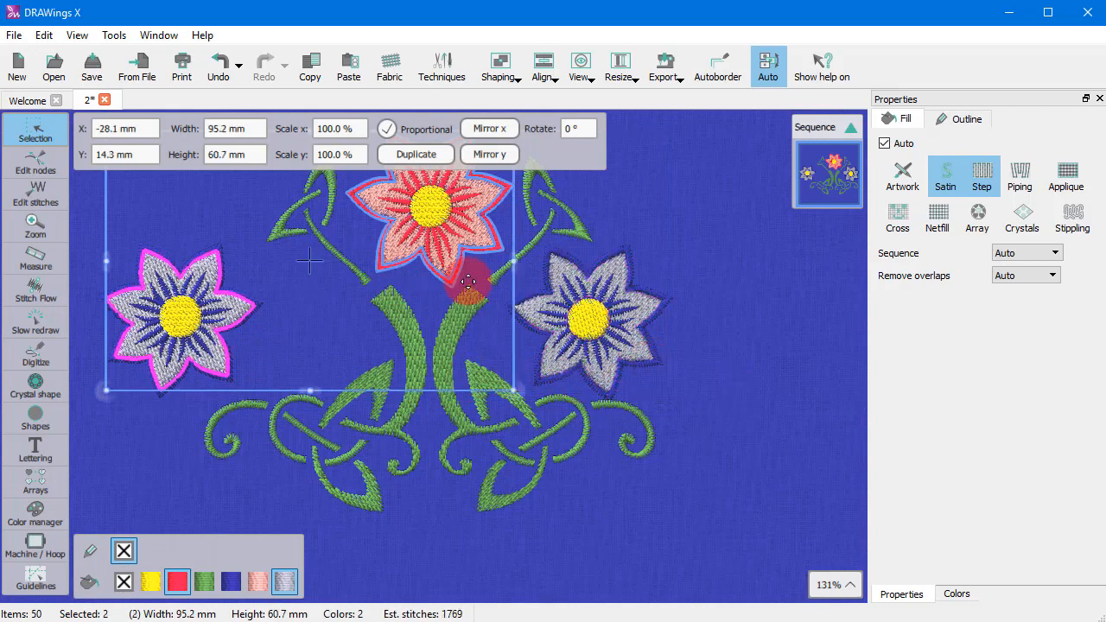
{"action": "left_click", "coordinate": [219, 370]}
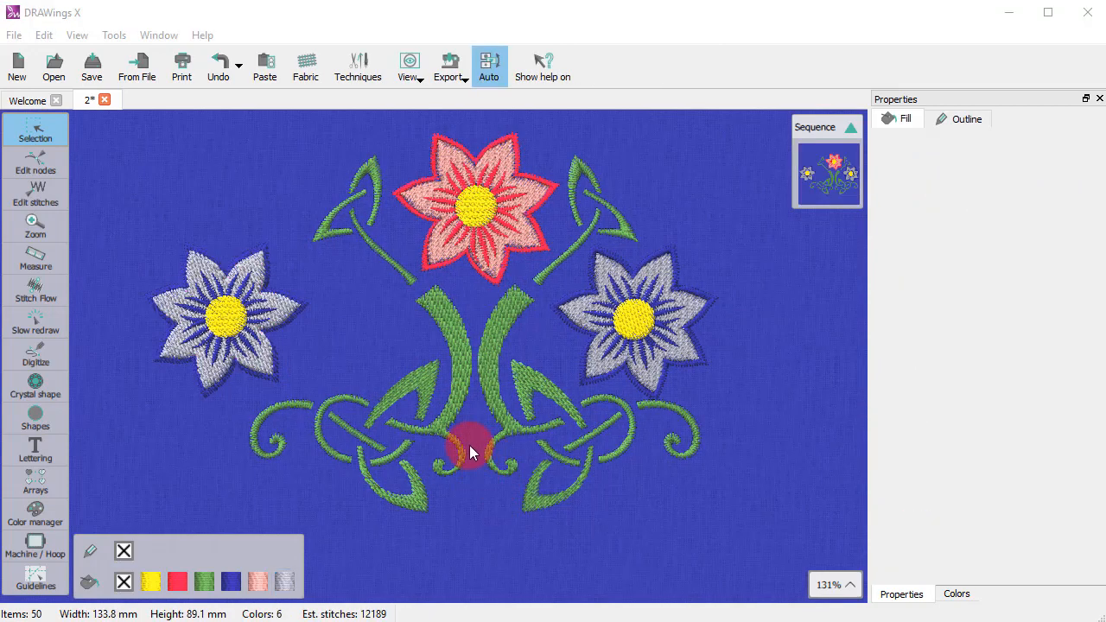
Switch to lasso selection and draw a freehand lasso around the top flower
{"action": "left_click", "coordinate": [72, 137]}
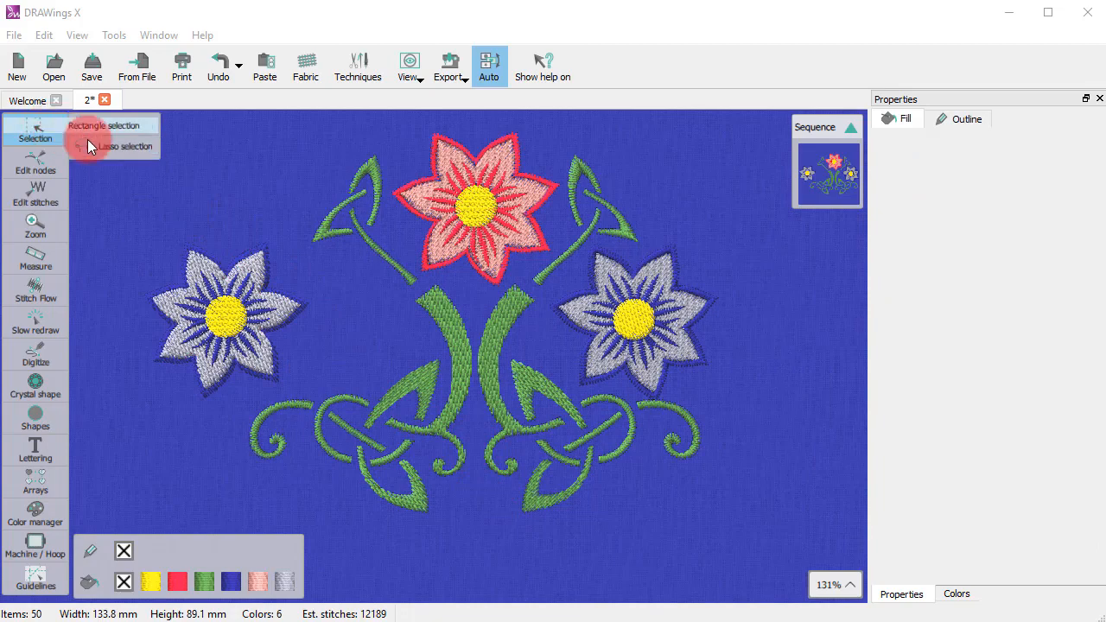
{"action": "left_click", "coordinate": [107, 148]}
{"action": "scroll", "coordinate": [466, 150], "scroll_direction": "up", "scroll_amount": 2}
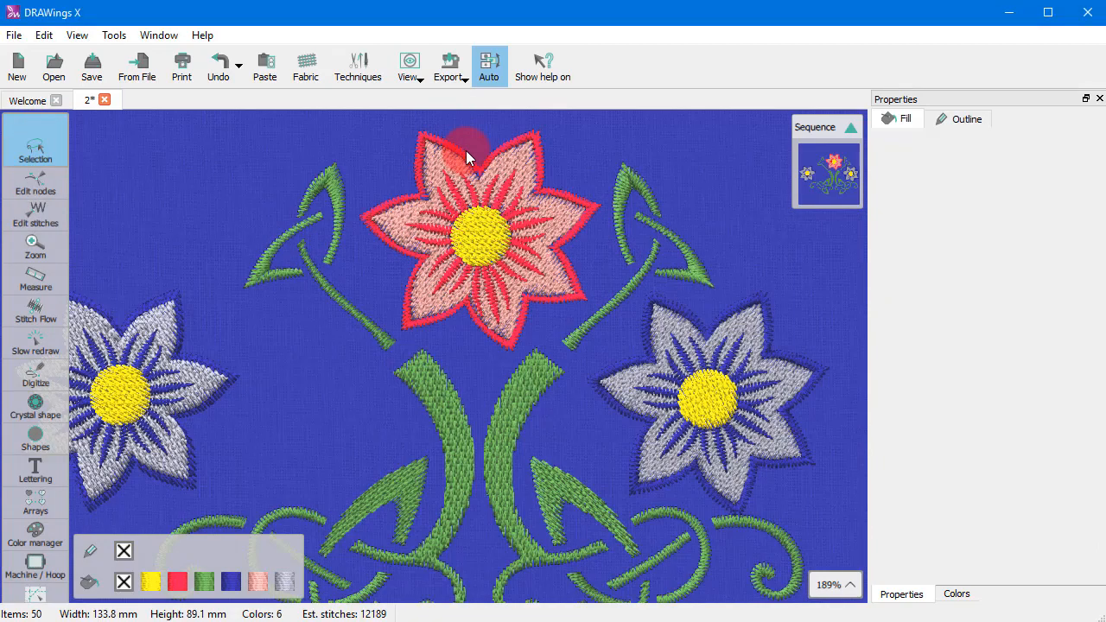
{"action": "scroll", "coordinate": [433, 164], "scroll_direction": "down", "scroll_amount": 3}
{"action": "scroll", "coordinate": [437, 173], "scroll_direction": "up", "scroll_amount": 5}
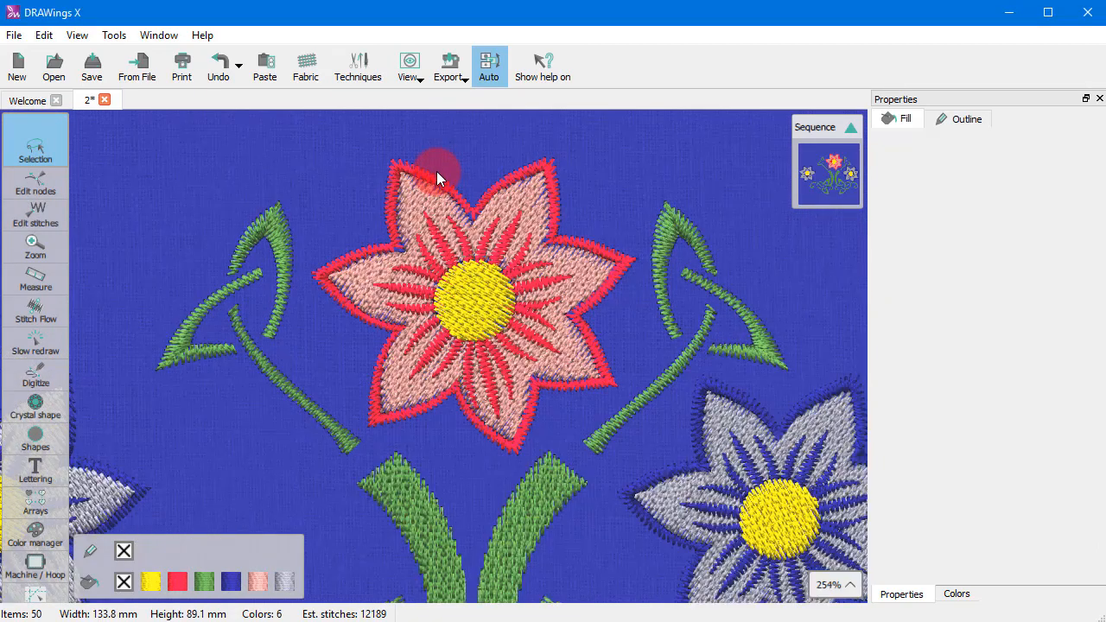
{"action": "mouse_move", "coordinate": [318, 173]}
{"action": "left_mouse_down"}
{"action": "mouse_move", "coordinate": [513, 138]}
{"action": "mouse_move", "coordinate": [625, 159]}
{"action": "mouse_move", "coordinate": [683, 268]}
{"action": "mouse_move", "coordinate": [608, 408]}
{"action": "mouse_move", "coordinate": [491, 460]}
{"action": "mouse_move", "coordinate": [400, 450]}
{"action": "mouse_move", "coordinate": [348, 402]}
{"action": "mouse_move", "coordinate": [302, 257]}
{"action": "mouse_move", "coordinate": [316, 174]}
{"action": "left_mouse_up"}
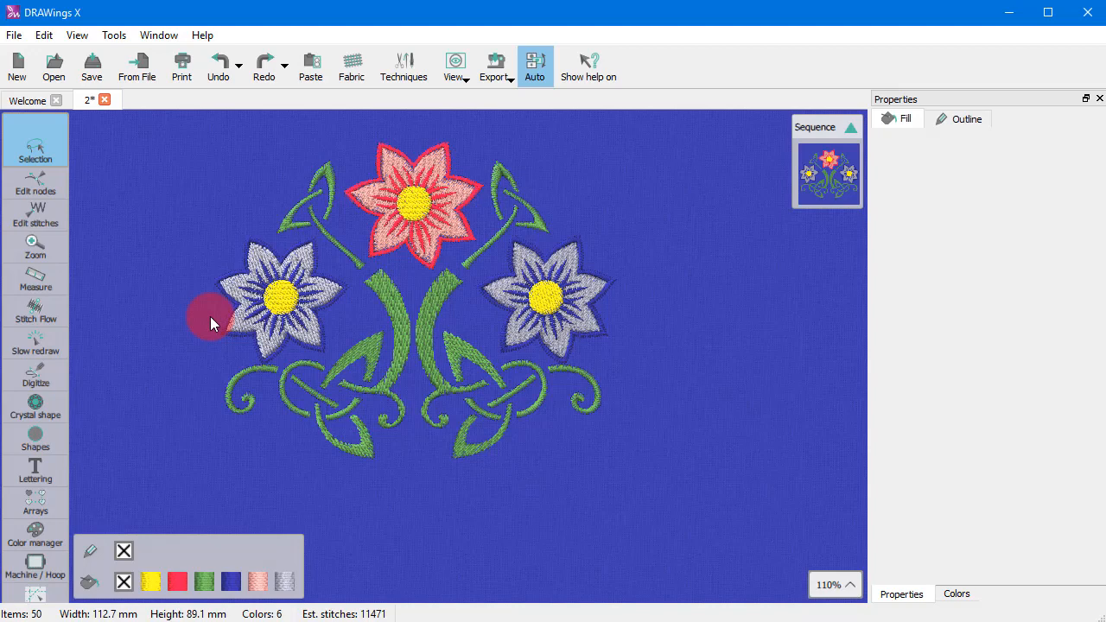
Select all objects in the design, clear the selection, and repeat the select-all and deselect
{"action": "scroll", "coordinate": [210, 316], "scroll_direction": "down", "scroll_amount": 3}
{"action": "scroll", "coordinate": [269, 272], "scroll_direction": "up", "scroll_amount": 4}
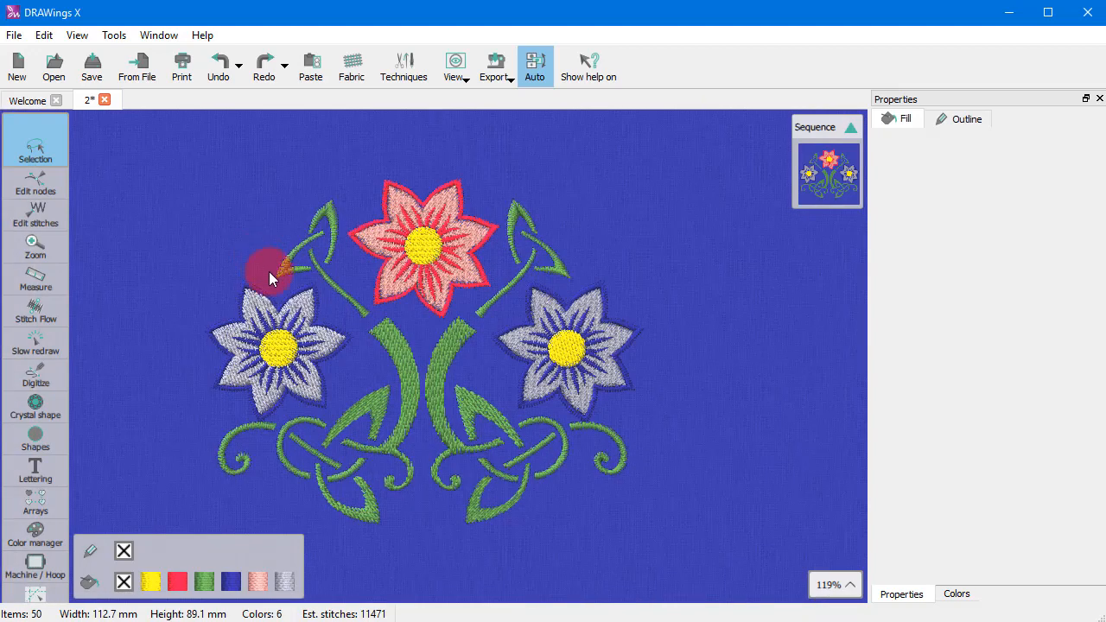
{"action": "right_click", "coordinate": [131, 297]}
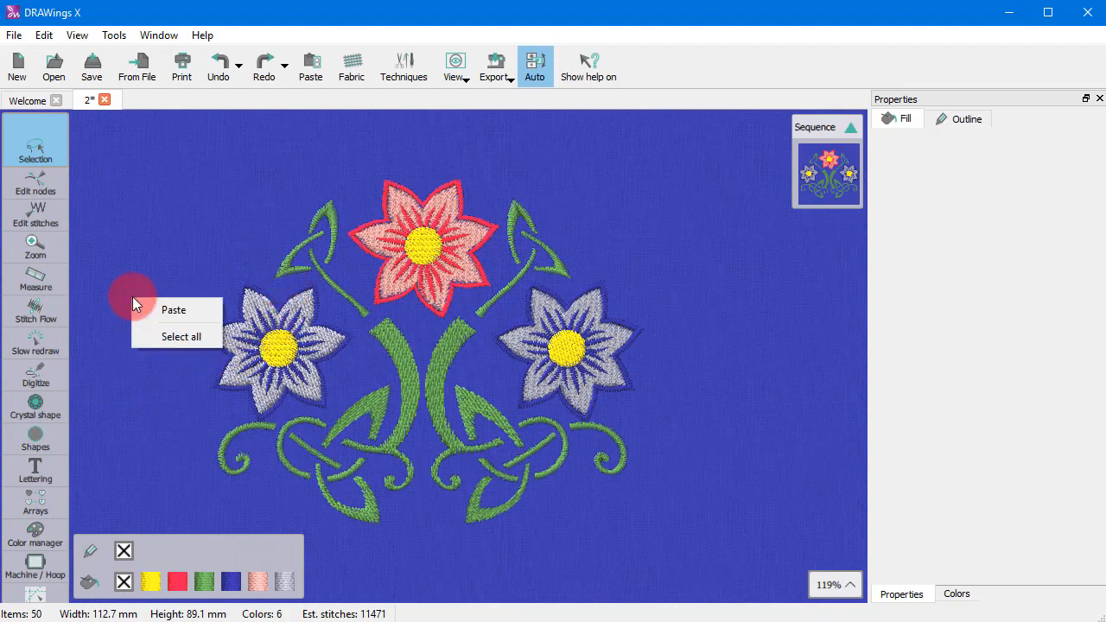
{"action": "left_click", "coordinate": [160, 337]}
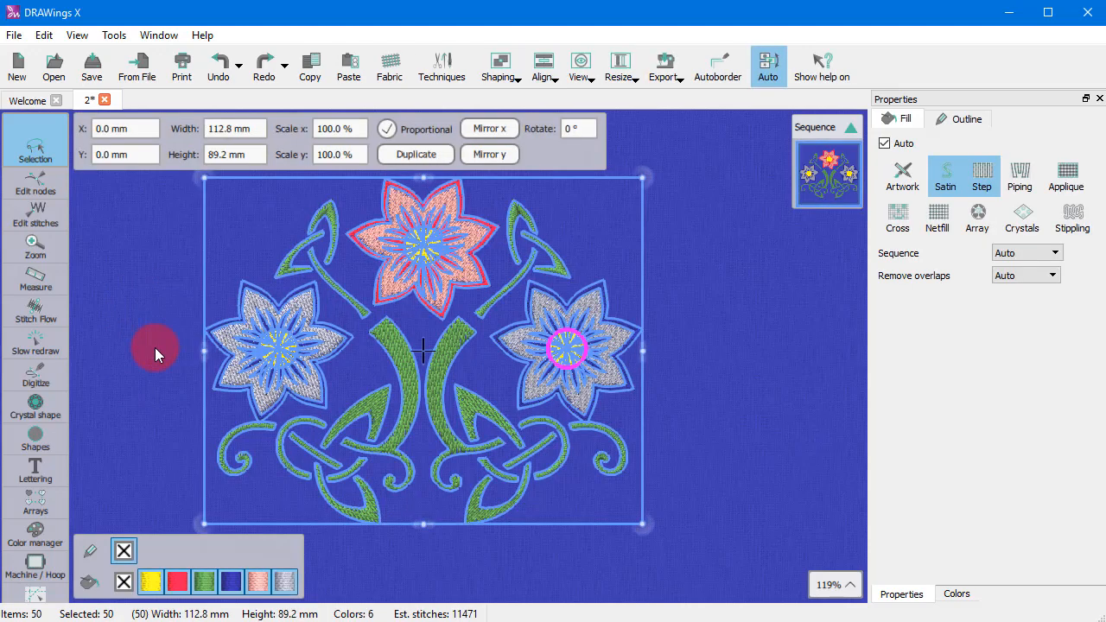
{"action": "left_click", "coordinate": [155, 347]}
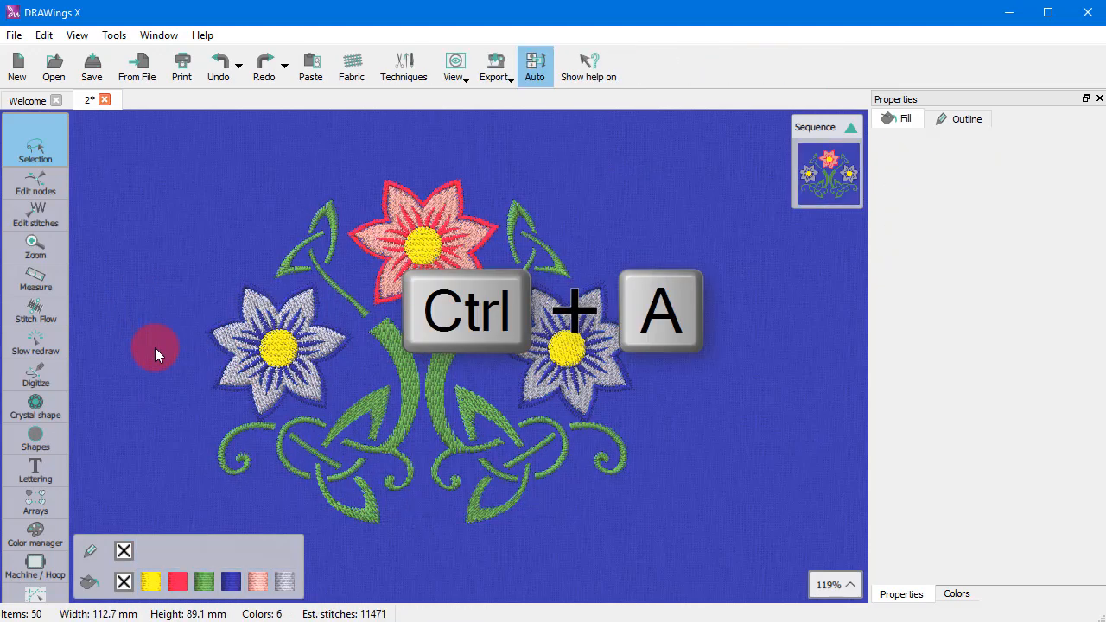
{"action": "key", "text": "ctrl+a"}
{"action": "left_click", "coordinate": [157, 347]}
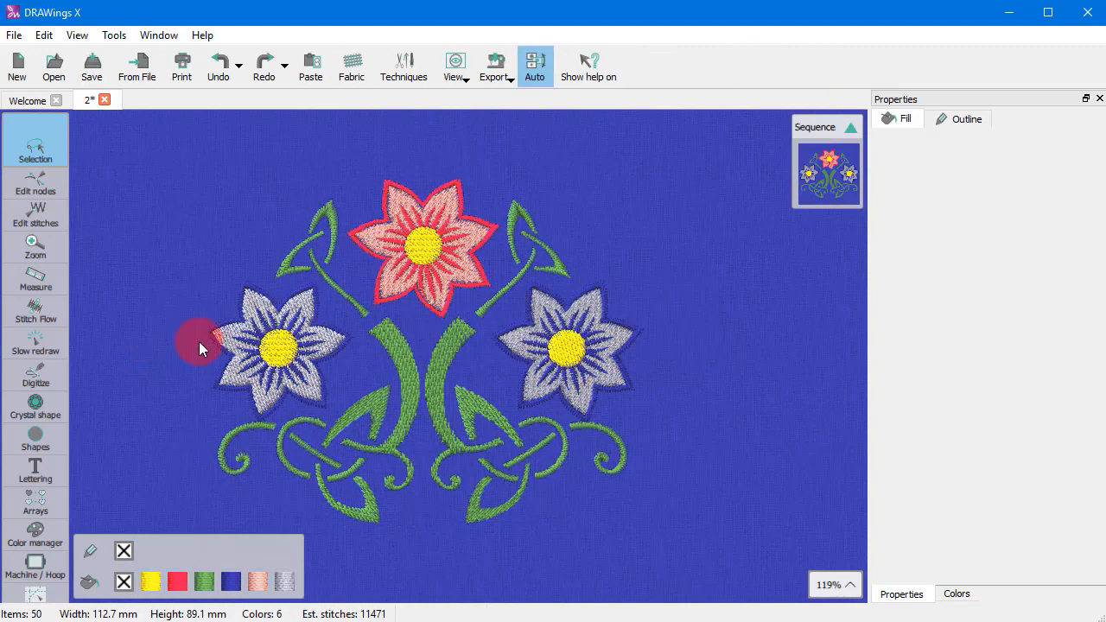
Select the left flower's petal fill and invert the selection to pick every other object
{"action": "left_click", "coordinate": [329, 338]}
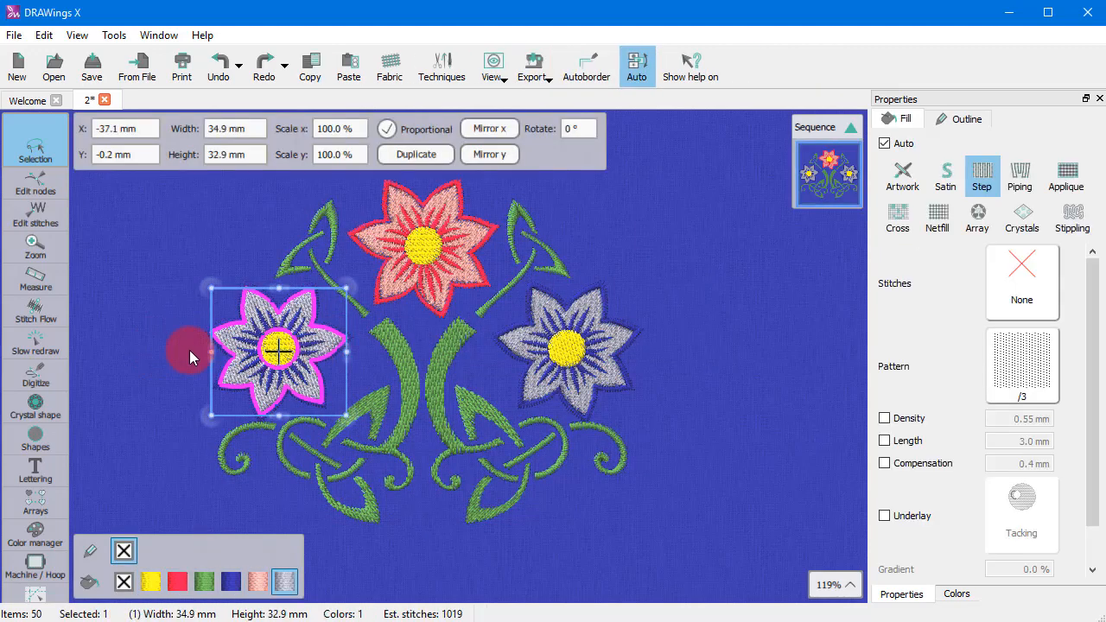
{"action": "right_click", "coordinate": [296, 316]}
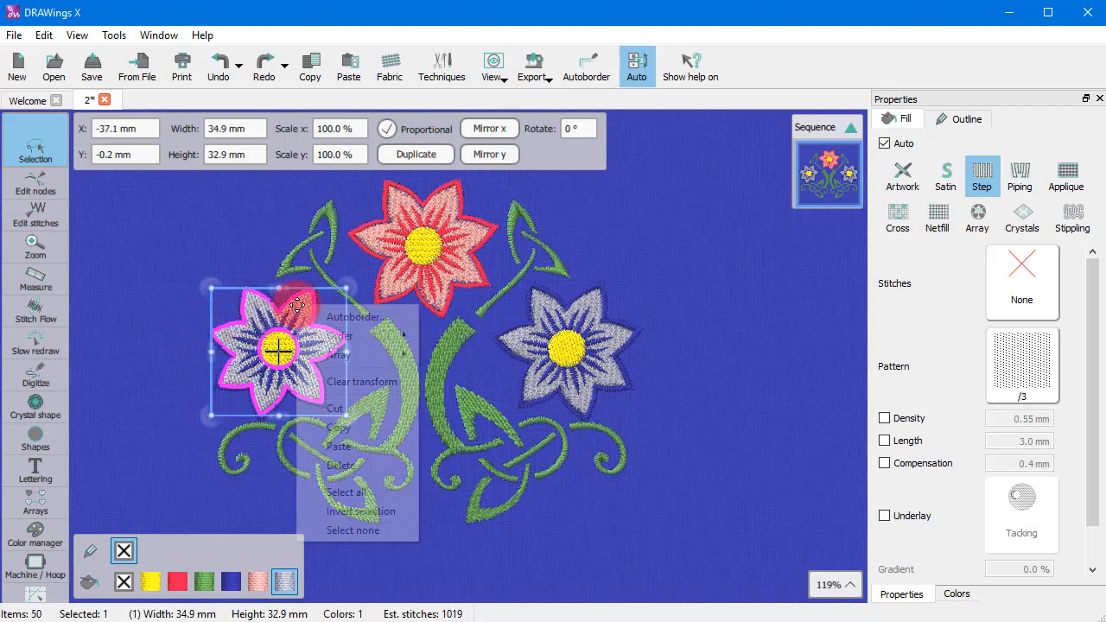
{"action": "left_click", "coordinate": [383, 512]}
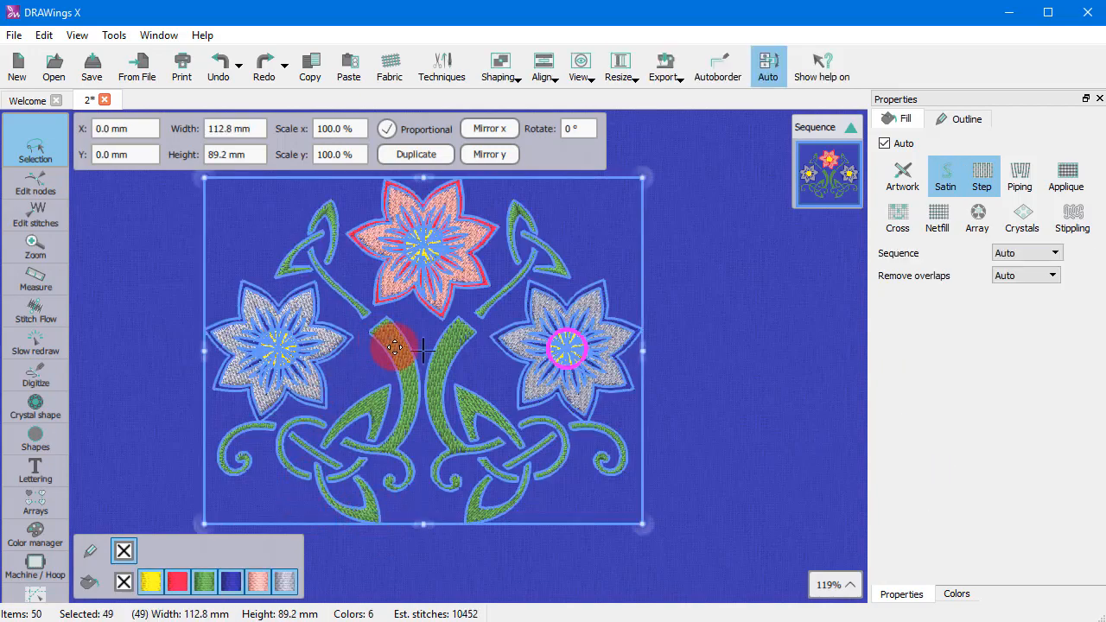
Move the inverted selection about 42 mm to the right of the petal fill and undo the move
{"action": "left_click_drag", "start_coordinate": [395, 347], "coordinate": [561, 351]}
{"action": "key", "text": "ctrl+shift+i"}
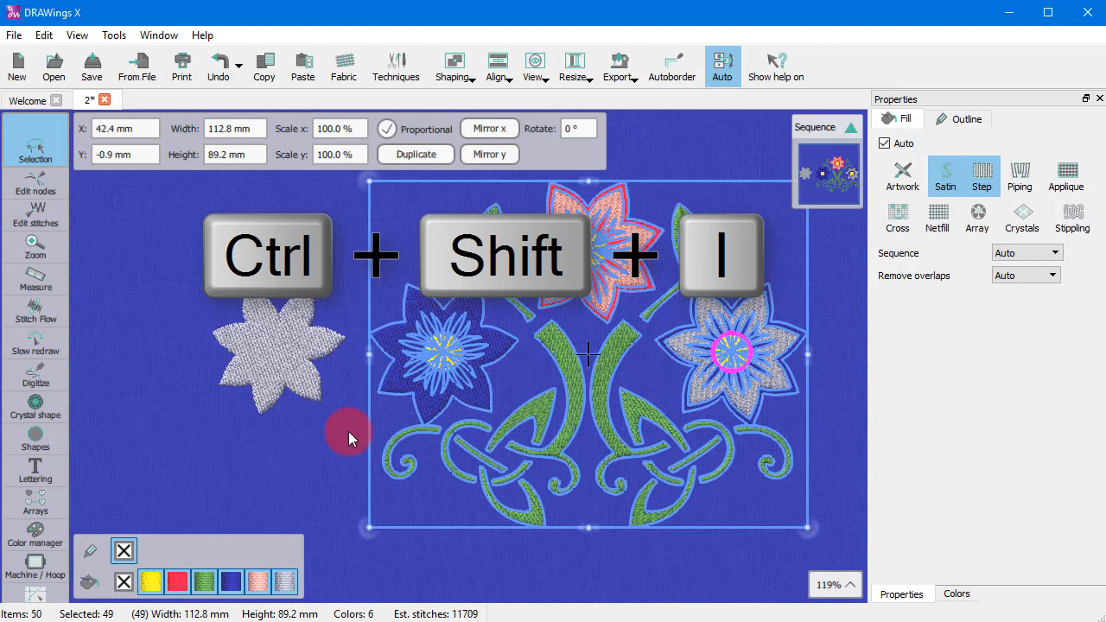
{"action": "key", "text": "ctrl+z"}
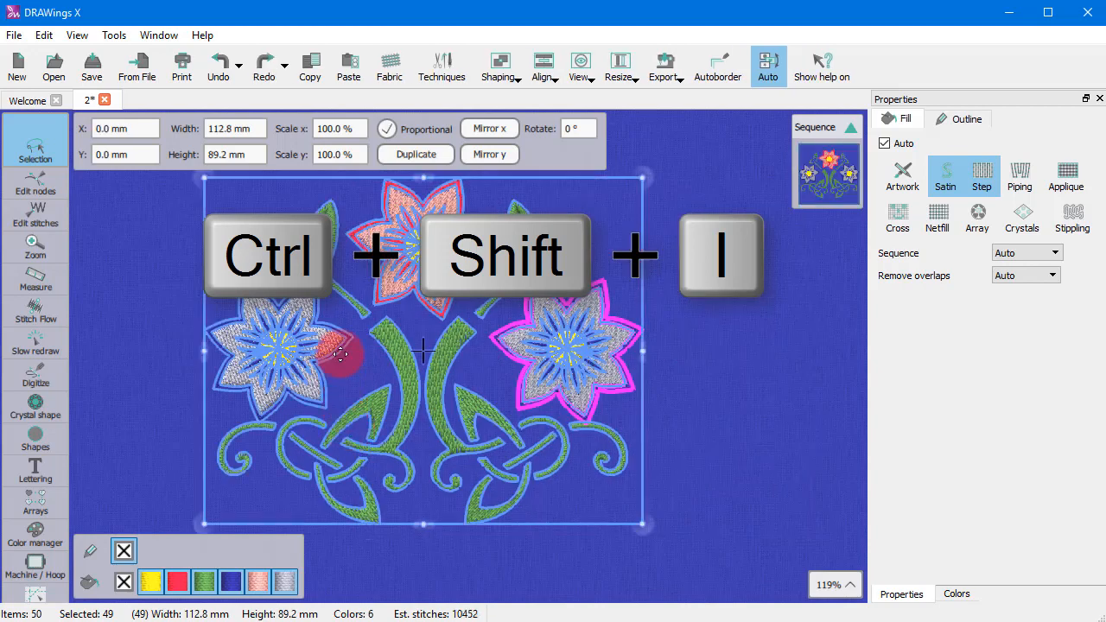
Clear the selection and switch the design's sequence mode from Auto to Manual
{"action": "left_click", "coordinate": [160, 416]}
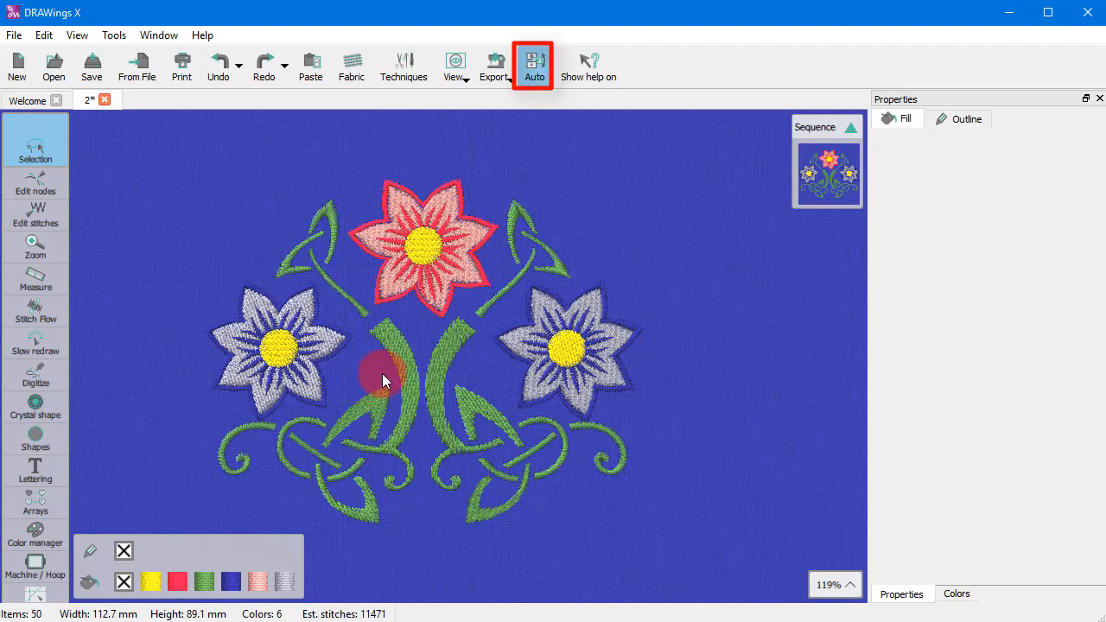
{"action": "left_click", "coordinate": [534, 62]}
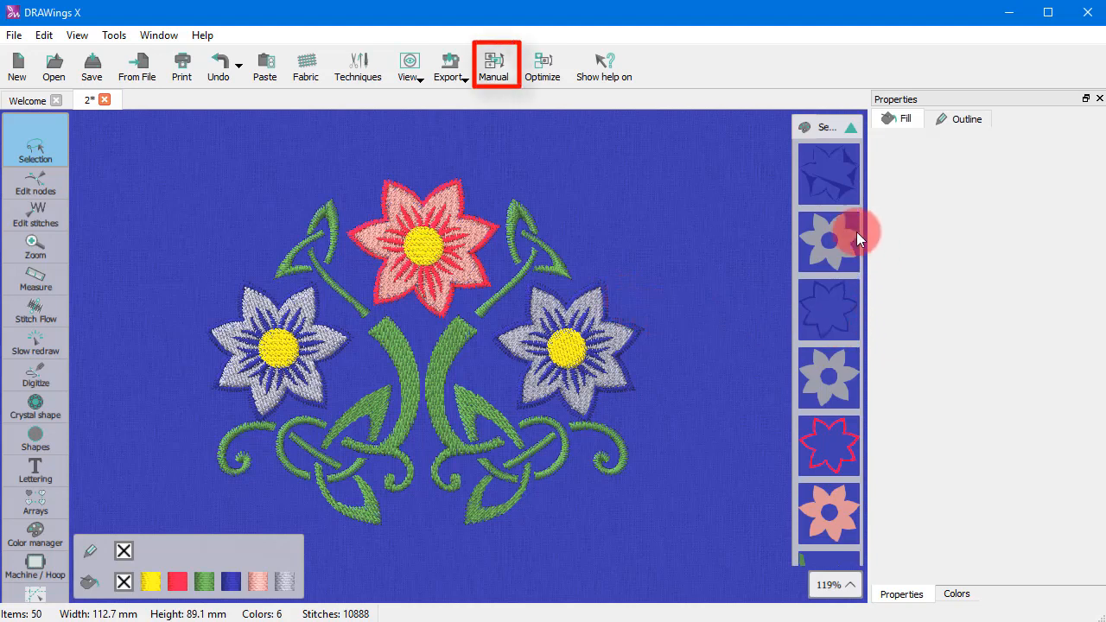
Select individual blue vein motifs of the left flower one at a time in the sequence list, ending on its lowest motif
{"action": "scroll", "coordinate": [815, 246], "scroll_direction": "down", "scroll_amount": 10}
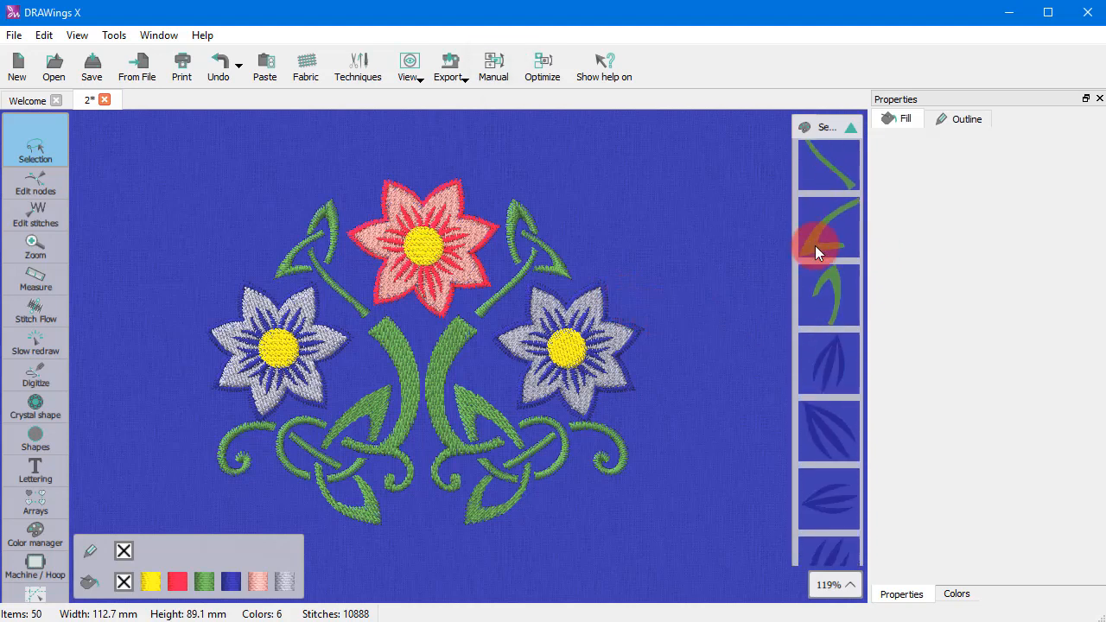
{"action": "scroll", "coordinate": [817, 251], "scroll_direction": "down", "scroll_amount": 3}
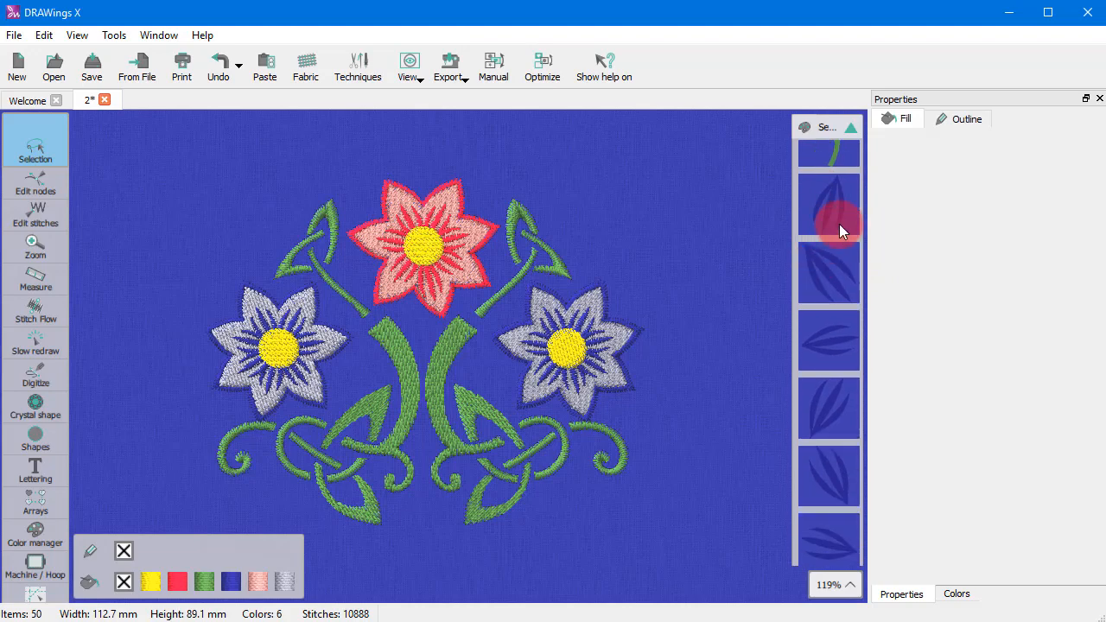
{"action": "left_click", "coordinate": [839, 223]}
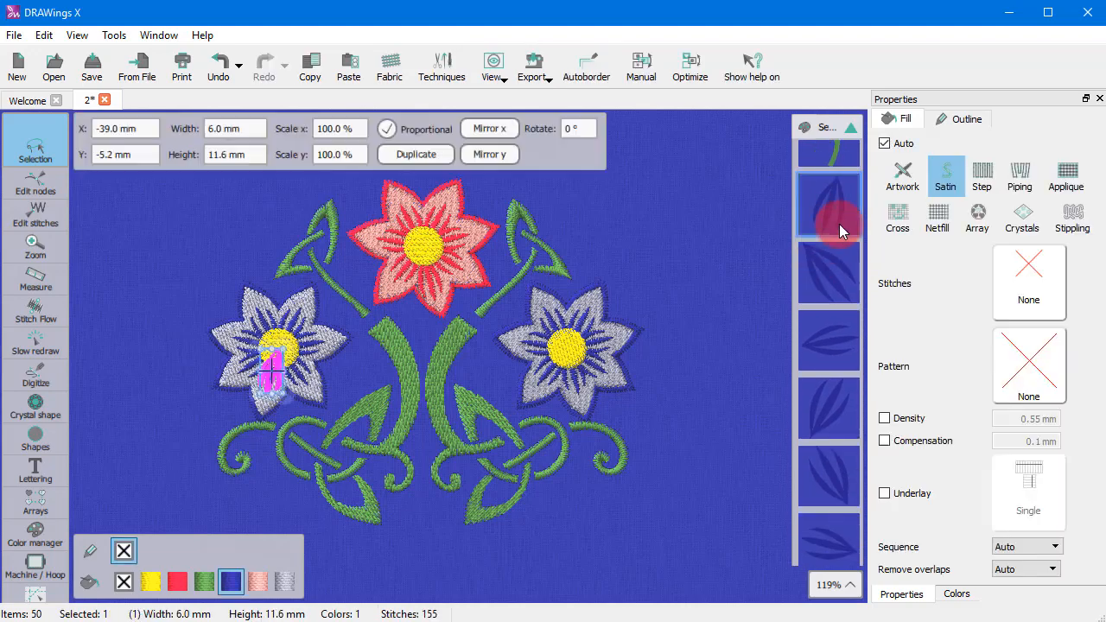
{"action": "left_click", "coordinate": [828, 271]}
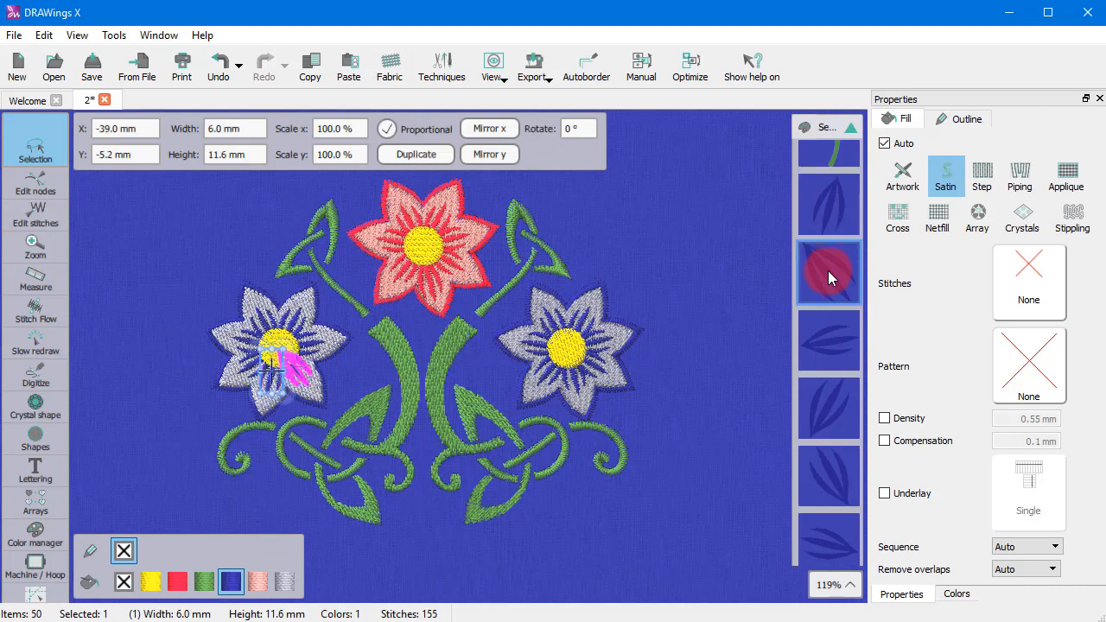
{"action": "left_click", "coordinate": [828, 214]}
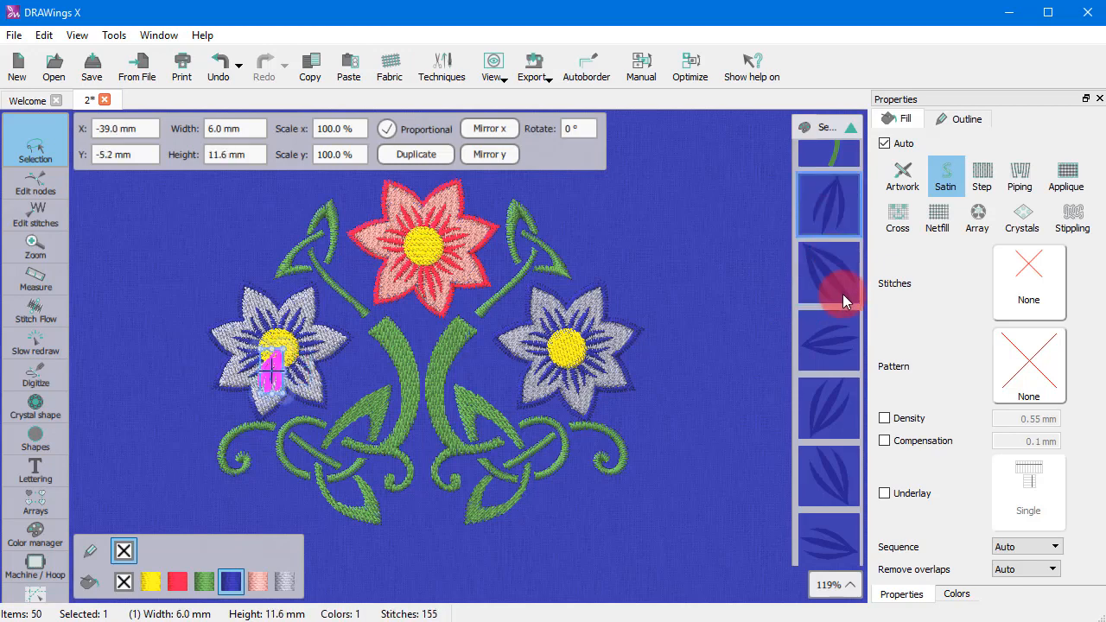
Add the left flower's right, upper-left and lower-left blue vein motifs to the selection, skipping the motifs between them
{"action": "left_click", "coordinate": [827, 341], "text": "ctrl"}
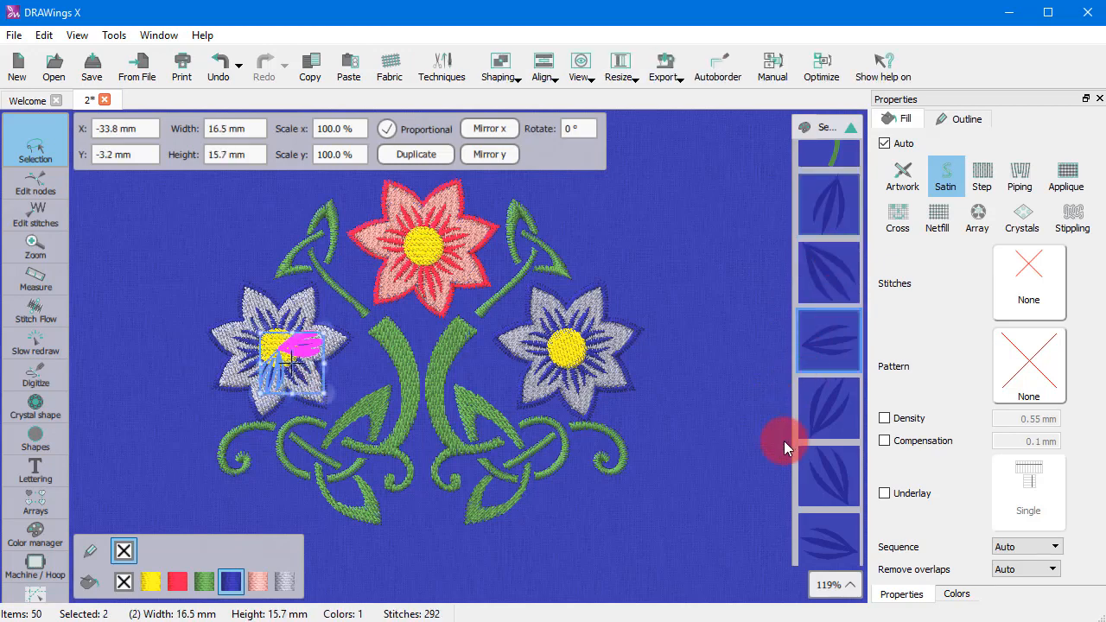
{"action": "left_click", "coordinate": [839, 412], "text": "ctrl"}
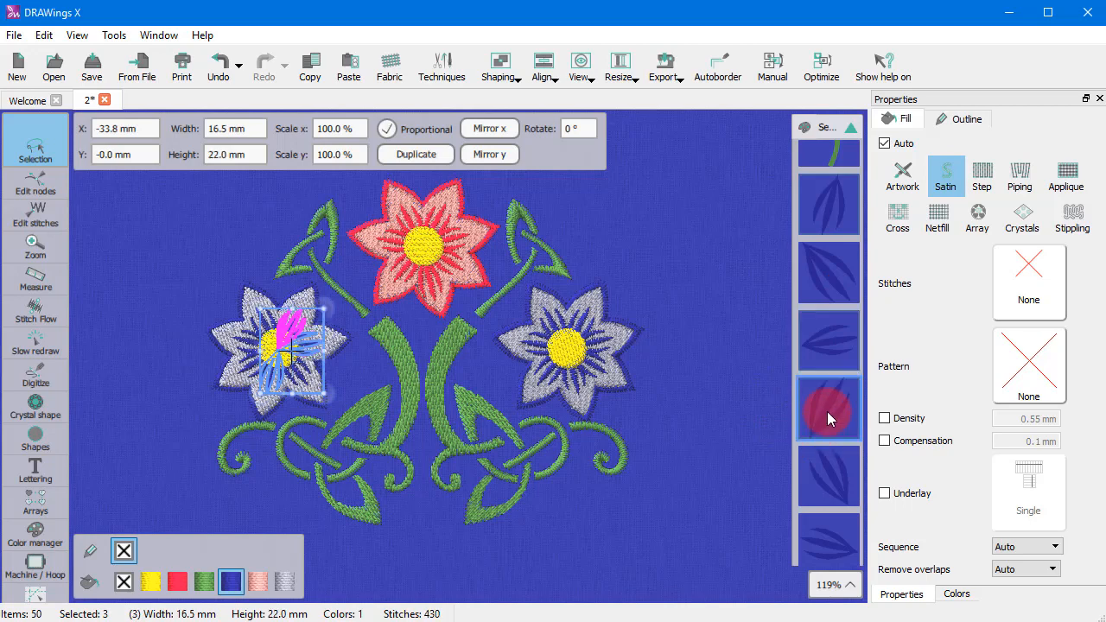
{"action": "left_click", "coordinate": [823, 414], "text": "ctrl"}
{"action": "left_click", "coordinate": [831, 484]}
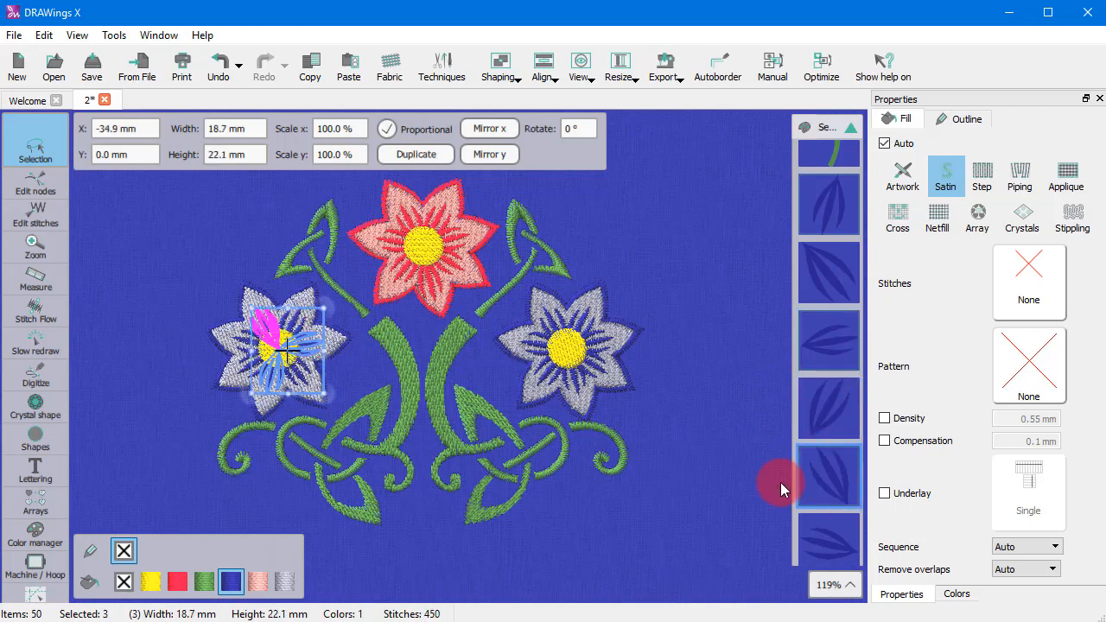
{"action": "scroll", "coordinate": [834, 533], "scroll_direction": "down", "scroll_amount": 3}
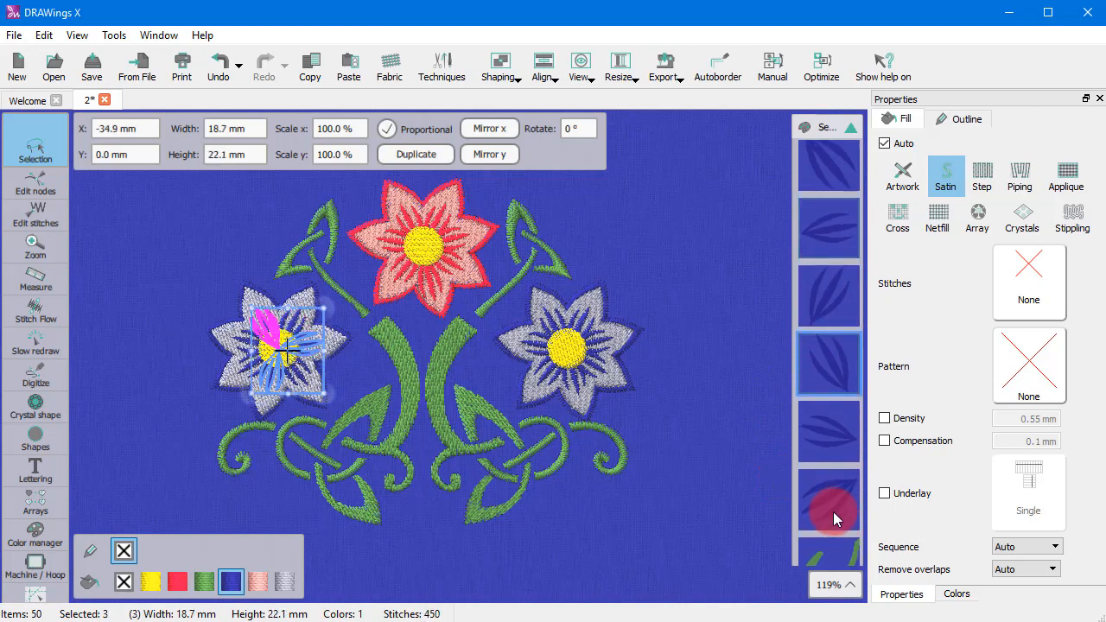
{"action": "left_click", "coordinate": [825, 499]}
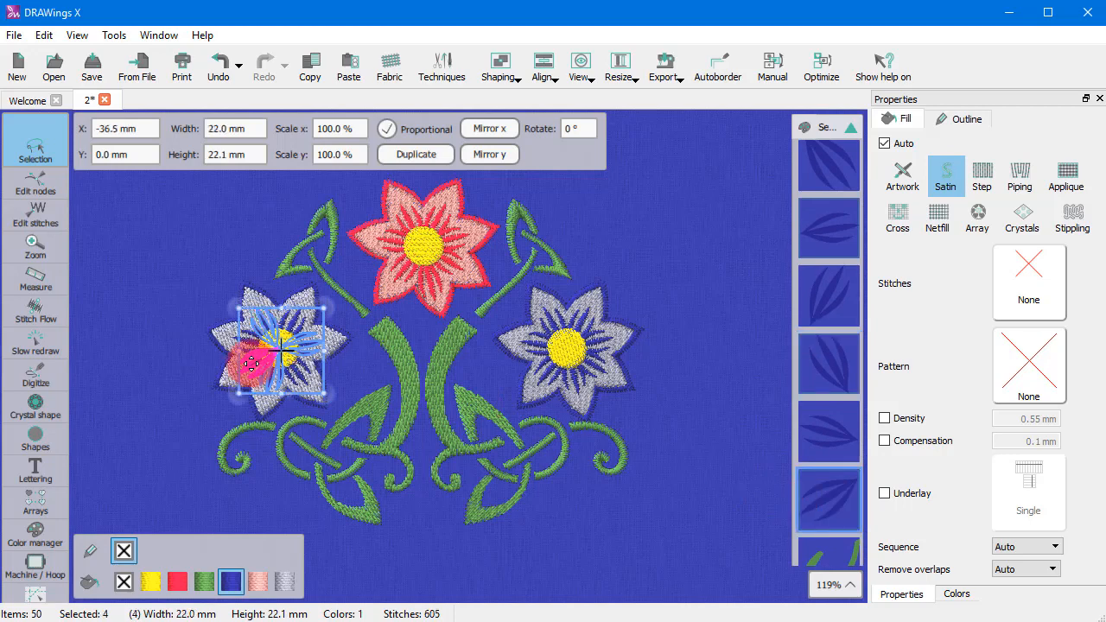
Move the four selected vein motifs about 31 mm to the left of their flower and undo the move
{"action": "left_click_drag", "start_coordinate": [250, 362], "coordinate": [131, 361]}
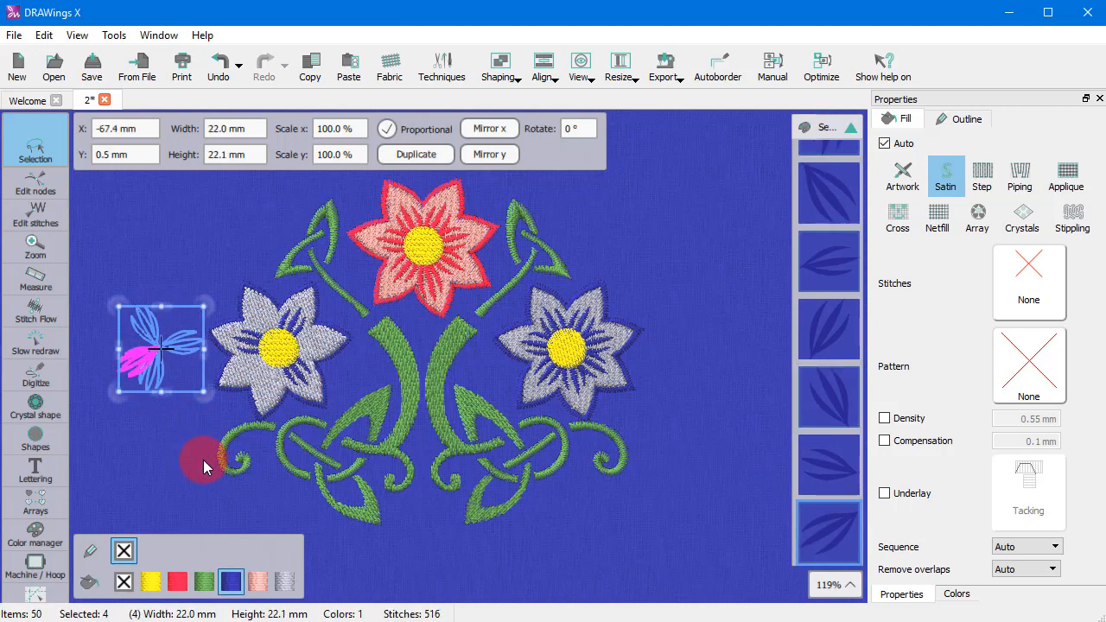
{"action": "key", "text": "ctrl+z"}
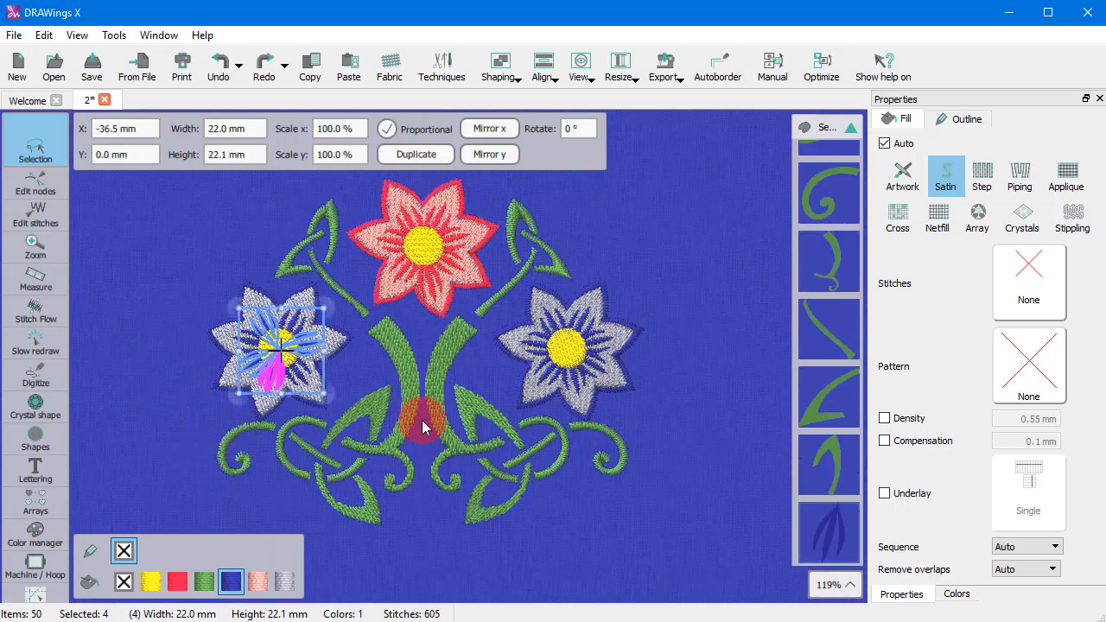
{"action": "scroll", "coordinate": [717, 371], "scroll_direction": "down", "scroll_amount": 3}
{"action": "scroll", "coordinate": [713, 380], "scroll_direction": "up", "scroll_amount": 3}
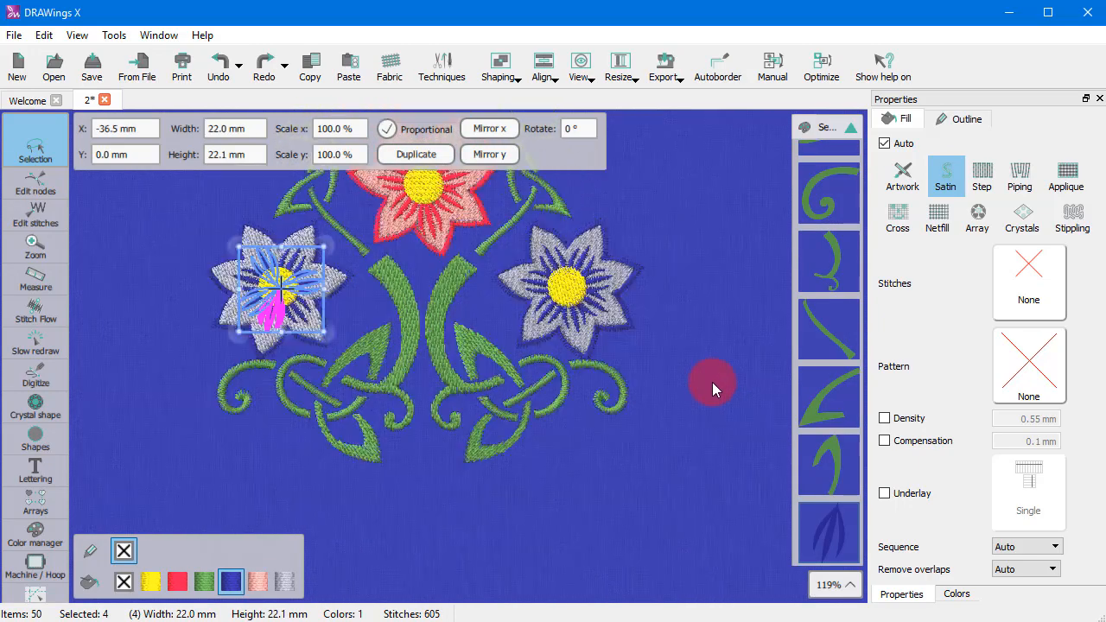
Select the range of five blue motifs from the left flower's lowest to its upper-left one, and add the lower-left motif
{"action": "left_click", "coordinate": [812, 345]}
{"action": "scroll", "coordinate": [812, 350], "scroll_direction": "down", "scroll_amount": 2}
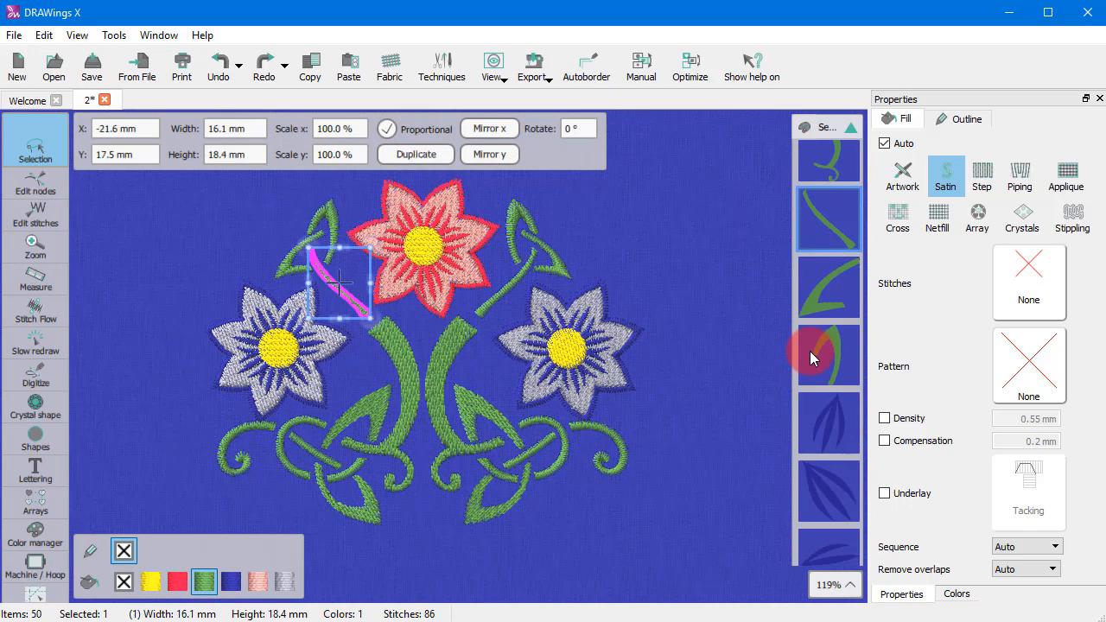
{"action": "scroll", "coordinate": [810, 350], "scroll_direction": "down", "scroll_amount": 3}
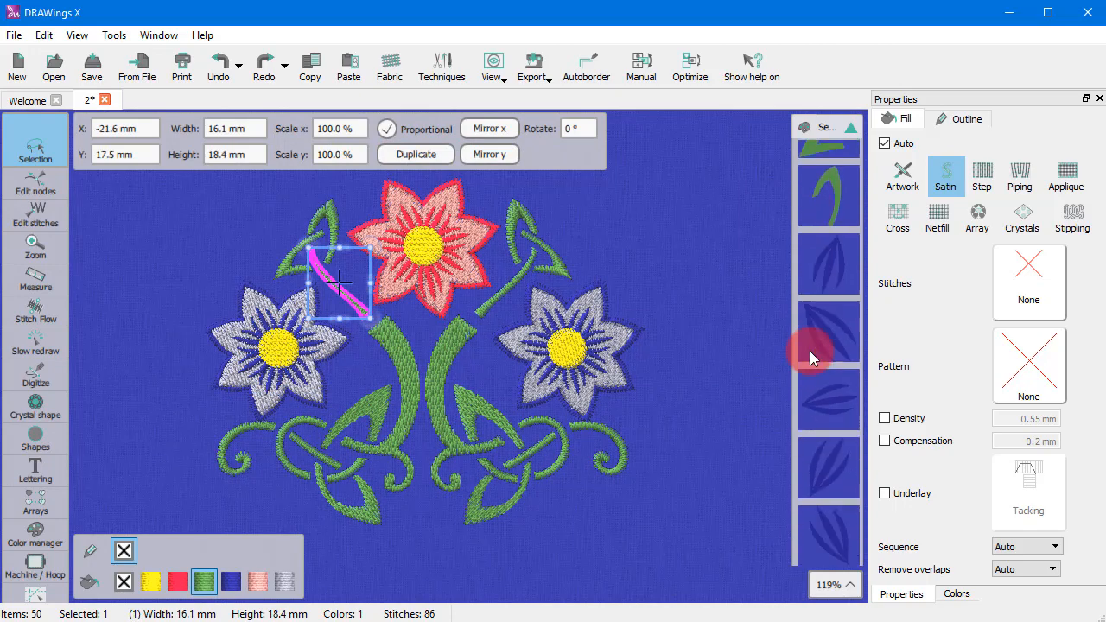
{"action": "left_click", "coordinate": [813, 290]}
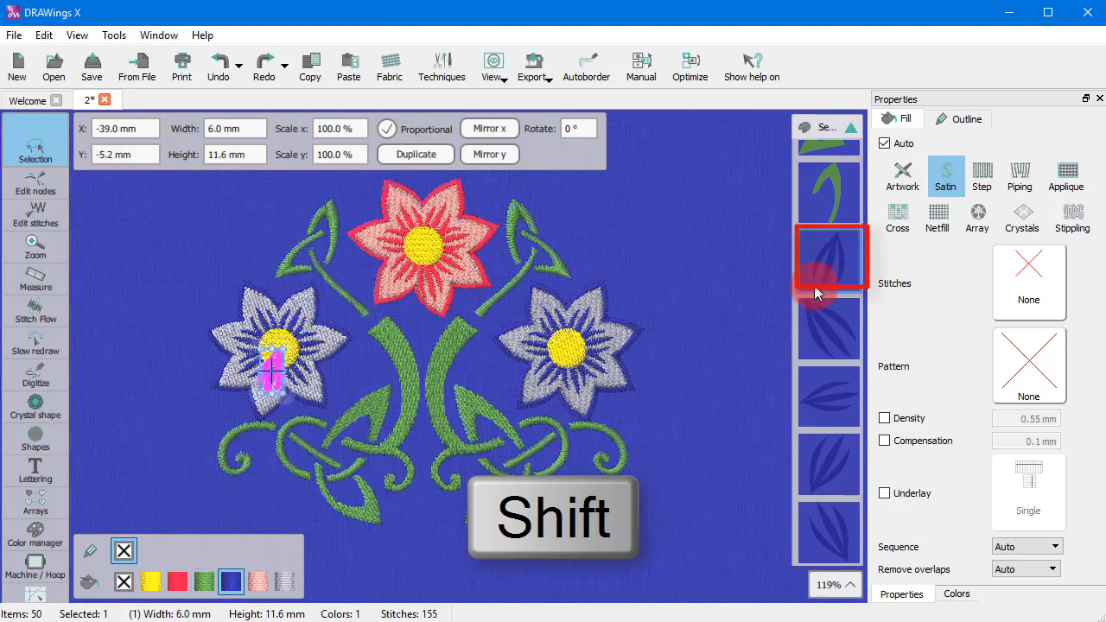
{"action": "left_click", "coordinate": [828, 532], "text": "shift"}
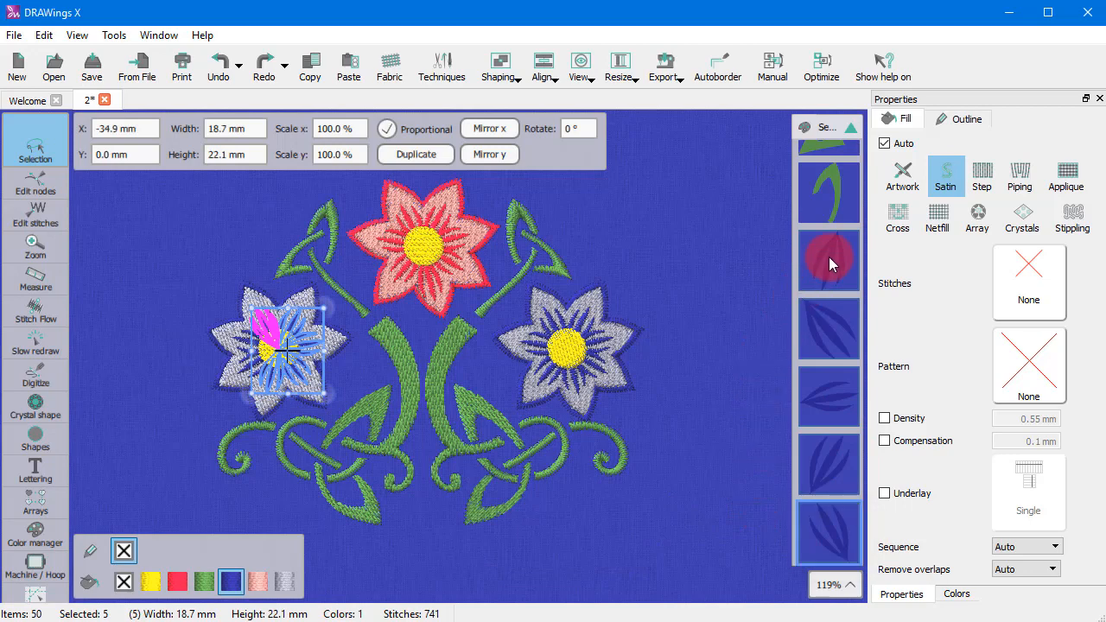
{"action": "scroll", "coordinate": [835, 420], "scroll_direction": "down", "scroll_amount": 5}
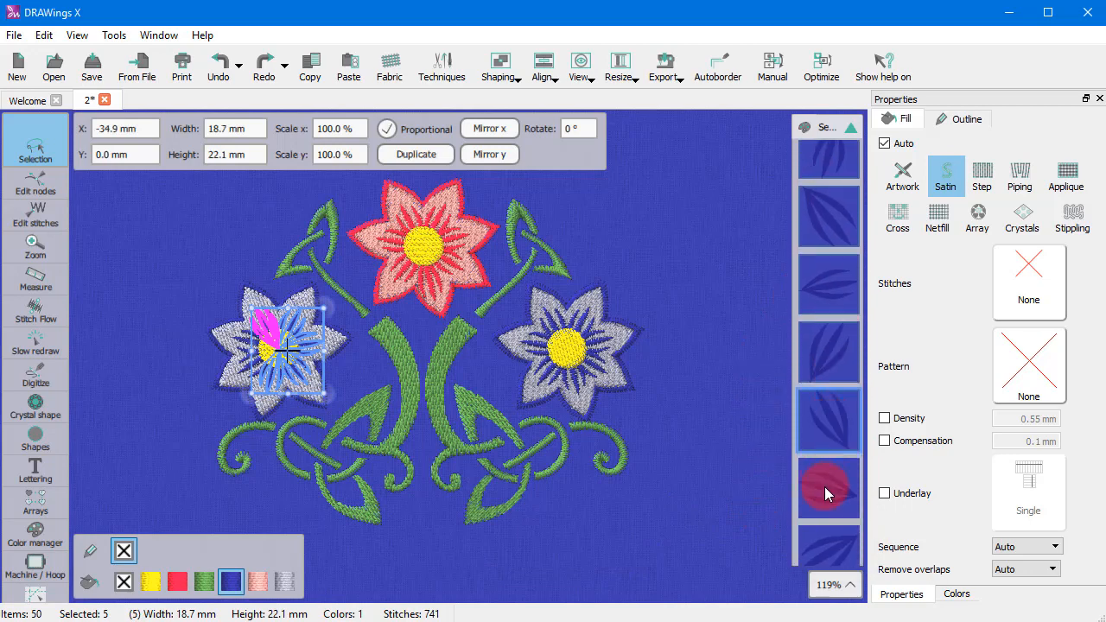
{"action": "left_click", "coordinate": [820, 533], "text": "shift"}
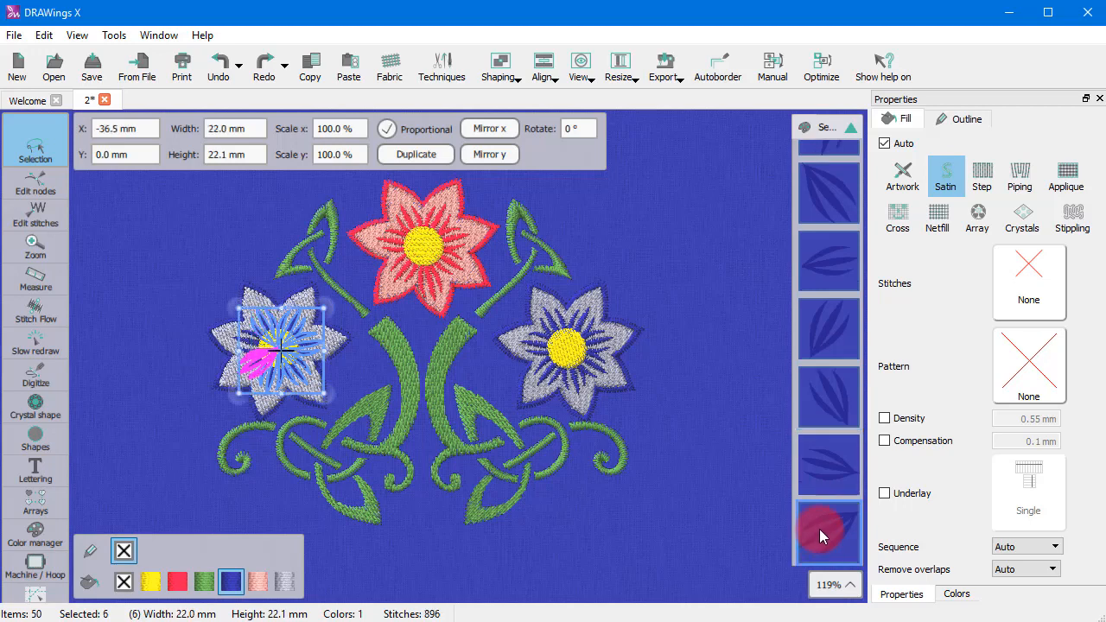
Select all seven blue vein motifs of the left flower as one continuous range in the sequence list
{"action": "scroll", "coordinate": [821, 523], "scroll_direction": "down", "scroll_amount": 3}
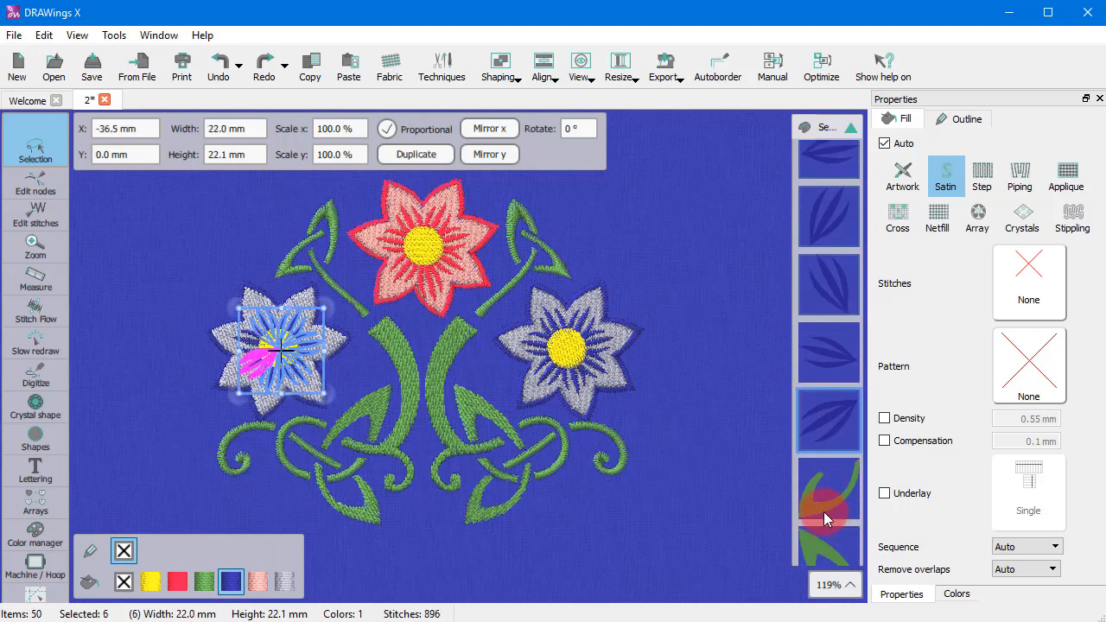
{"action": "scroll", "coordinate": [814, 411], "scroll_direction": "up", "scroll_amount": 5}
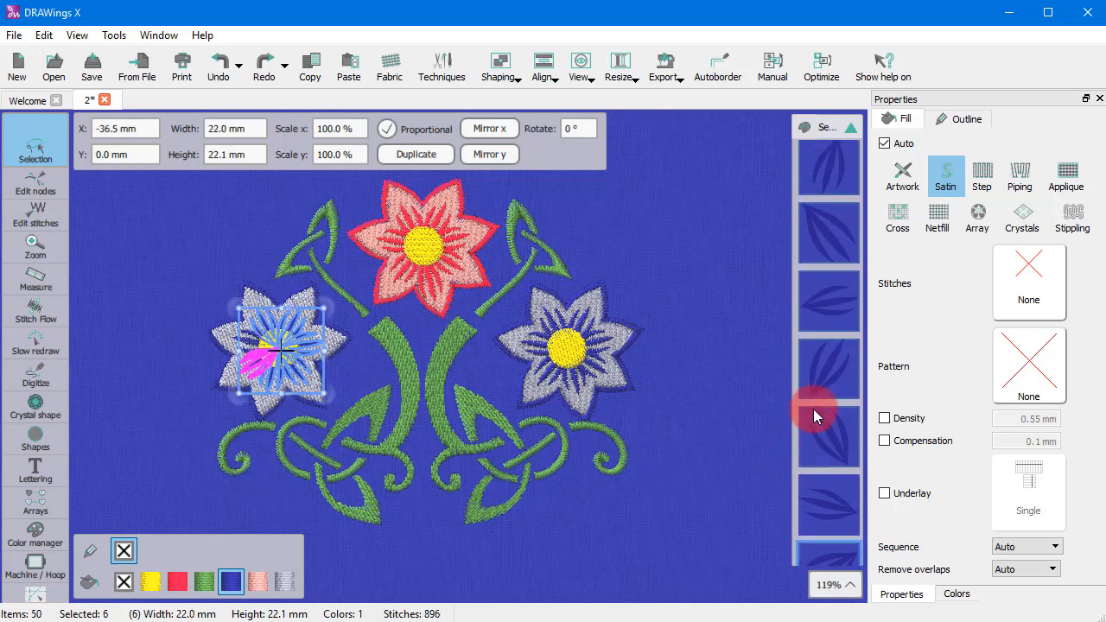
{"action": "left_click", "coordinate": [819, 247]}
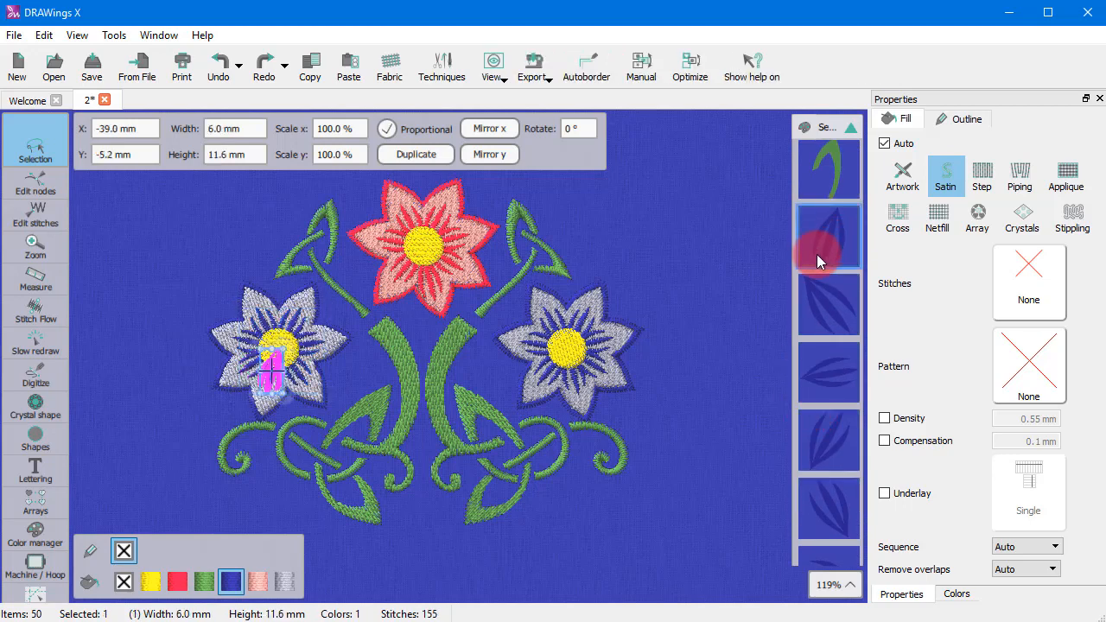
{"action": "scroll", "coordinate": [824, 347], "scroll_direction": "down", "scroll_amount": 3}
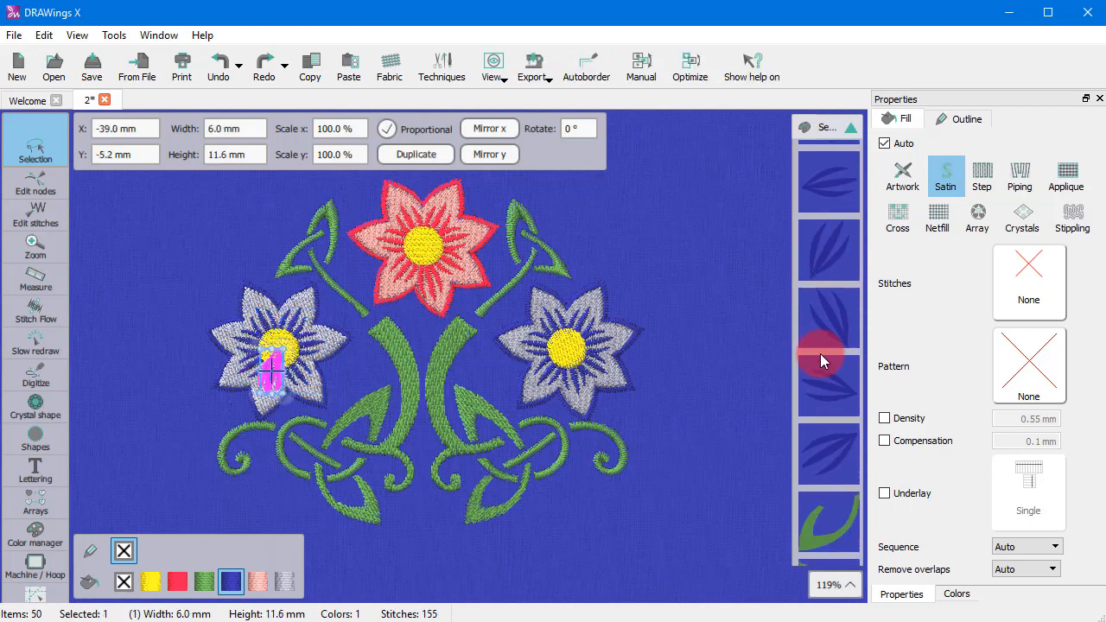
{"action": "left_click", "coordinate": [827, 415]}
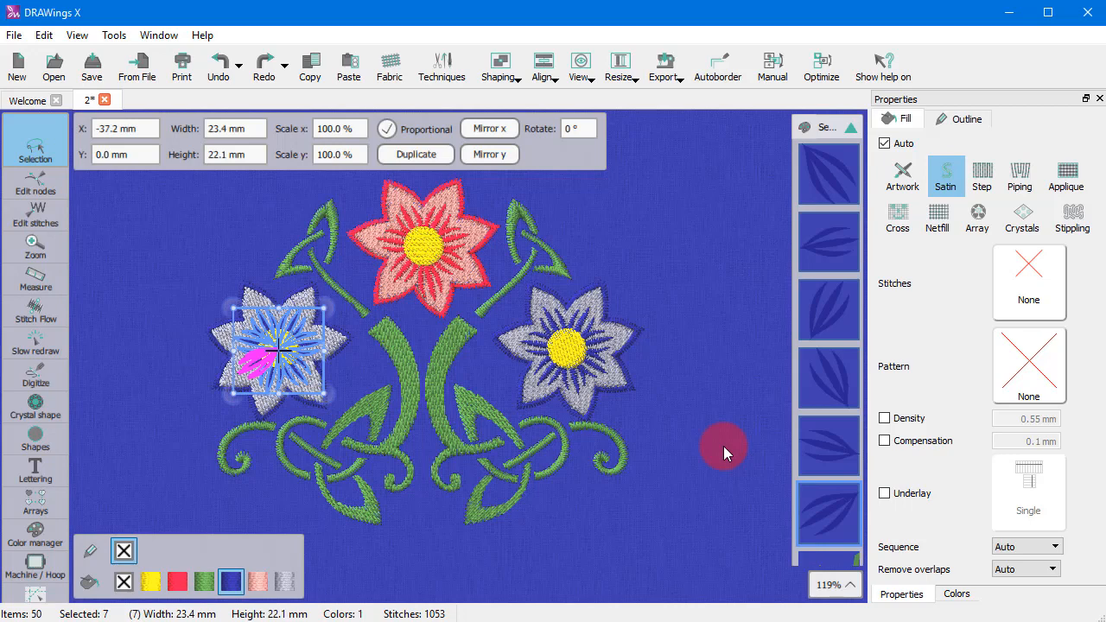
Open the selection options of the dark blue fill color, and those of the Satin fill type
{"action": "right_click", "coordinate": [229, 581]}
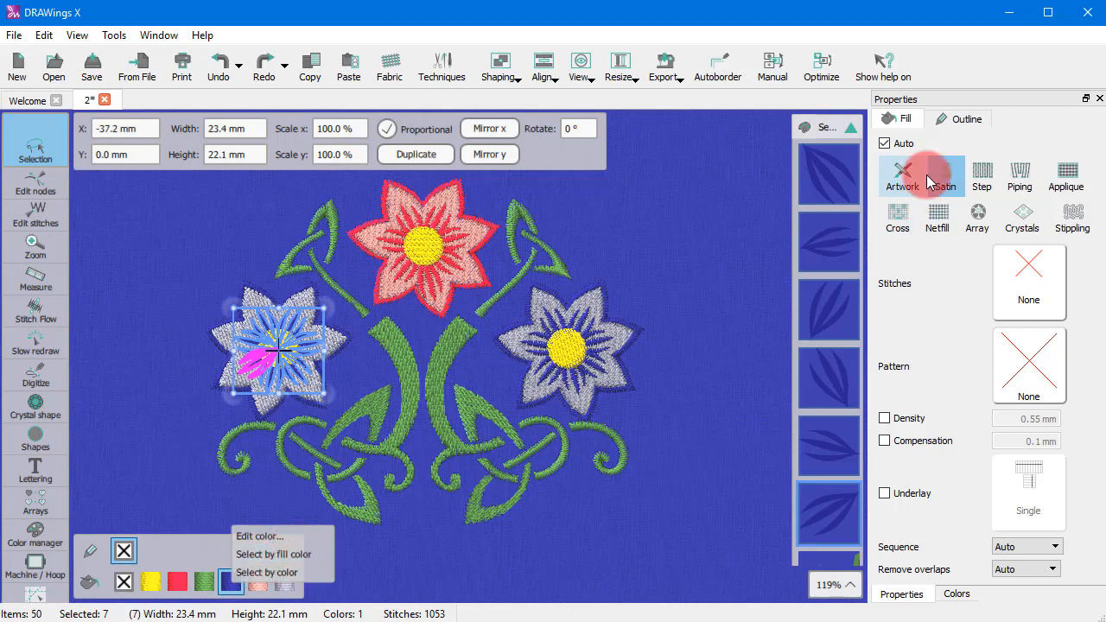
{"action": "right_click", "coordinate": [948, 179]}
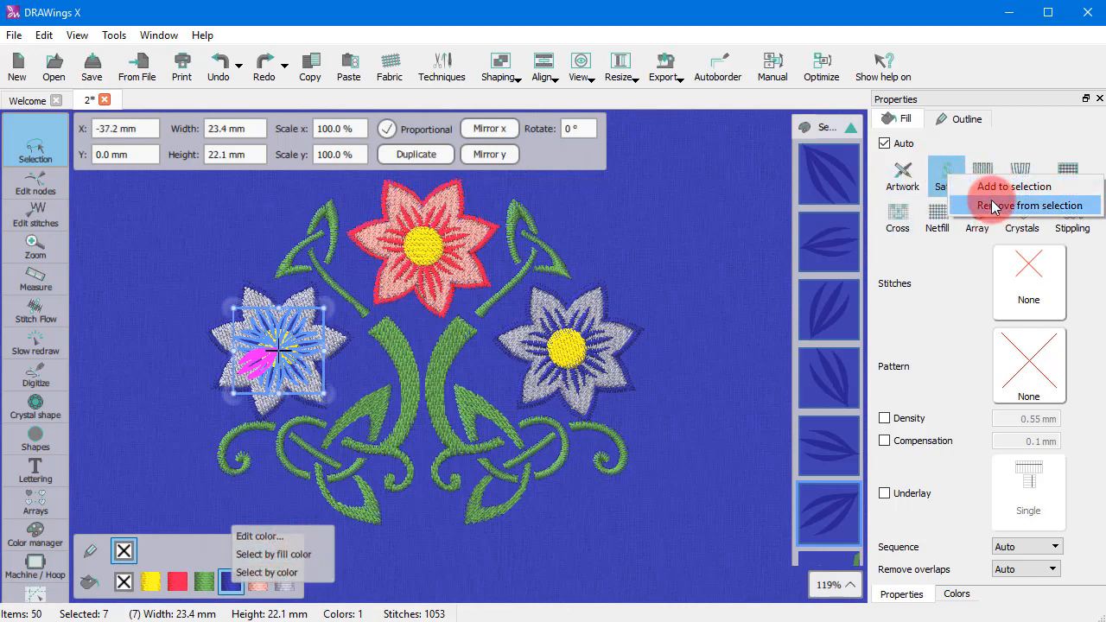